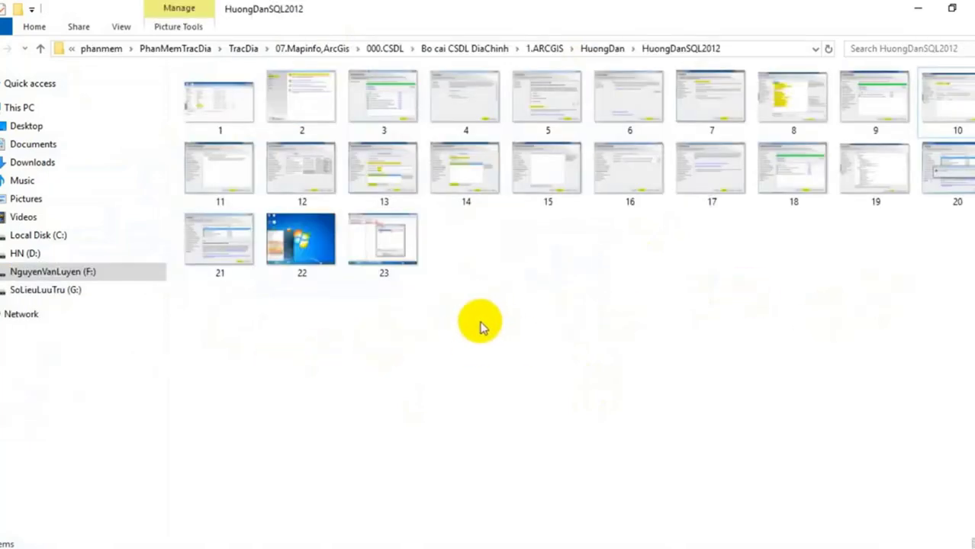
View guide screenshot 1 full-size in Paint, then return to the kopie-mss2012e-sp1-en setup folder
double_click(219, 105)
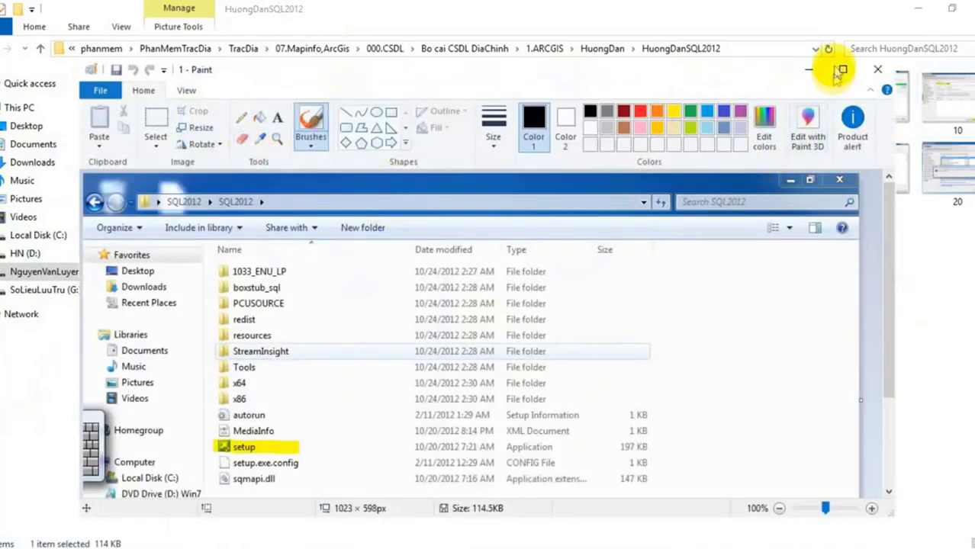
click(845, 73)
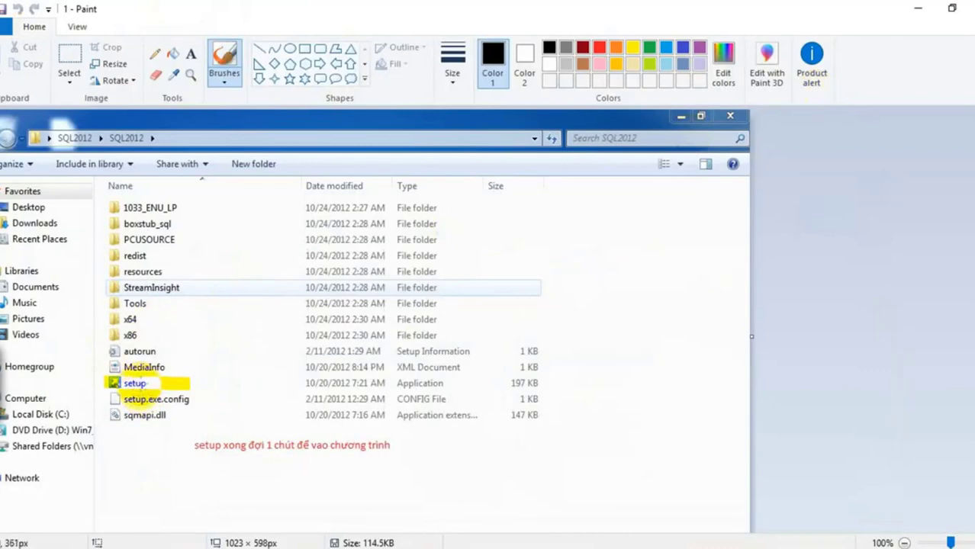
mouse_move(145, 548)
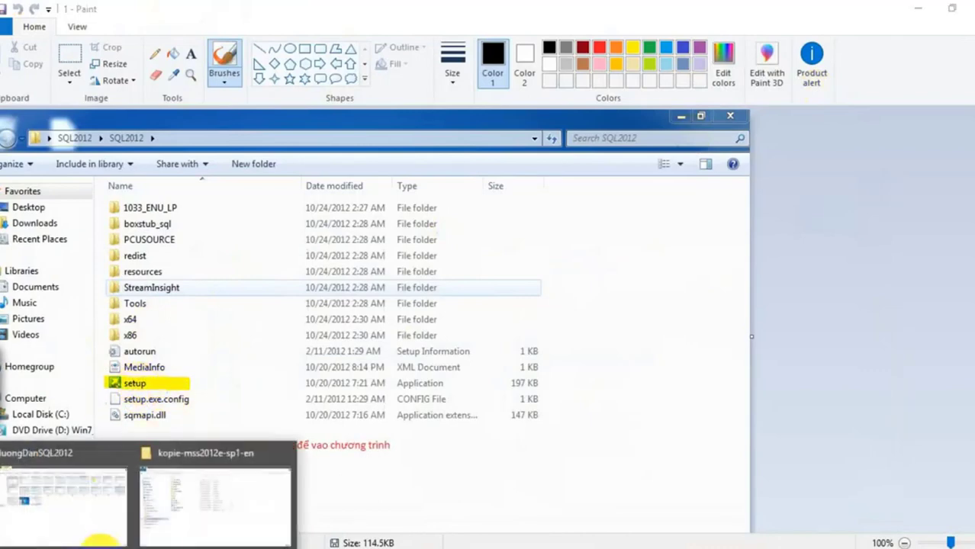
click(191, 517)
click(211, 269)
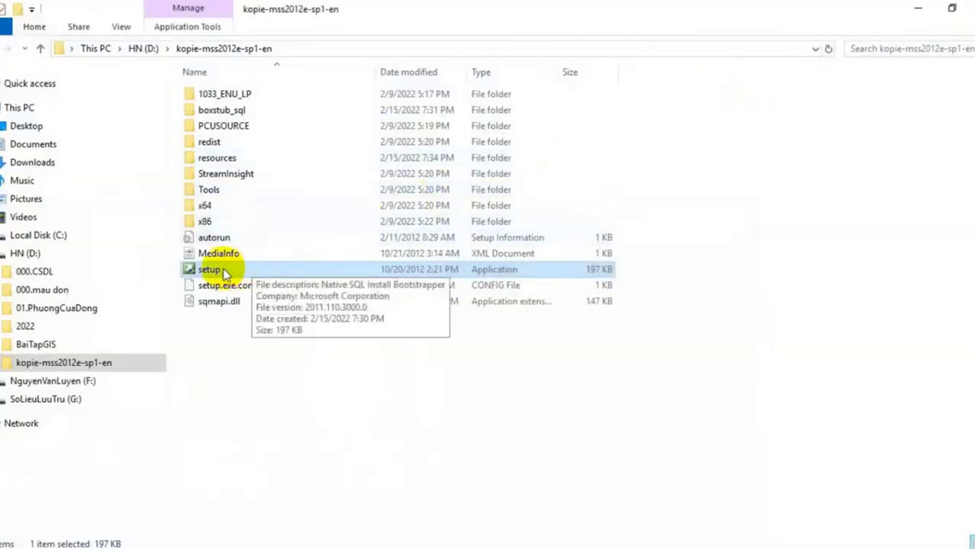
Run setup as administrator and move the Installation Center window to the right
double_click(220, 269)
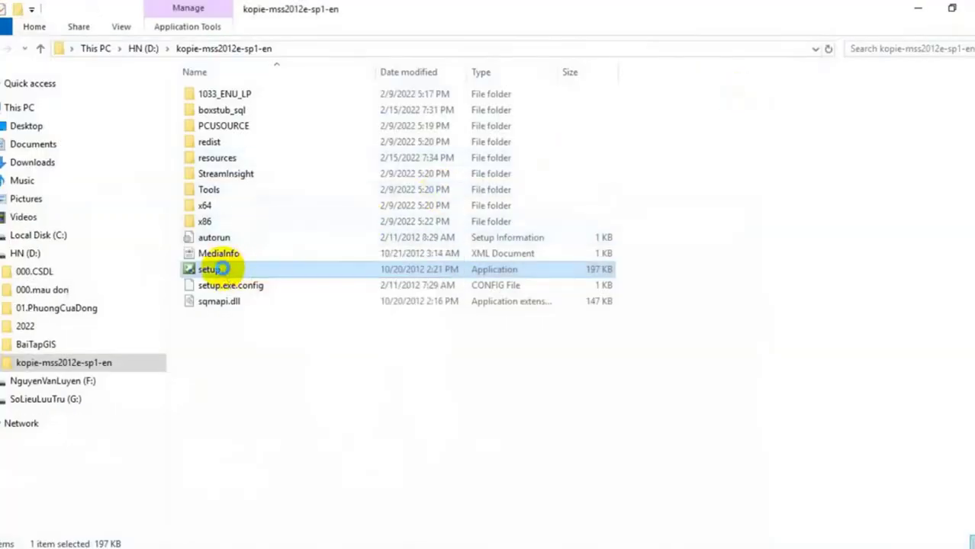
right_click(220, 270)
click(277, 204)
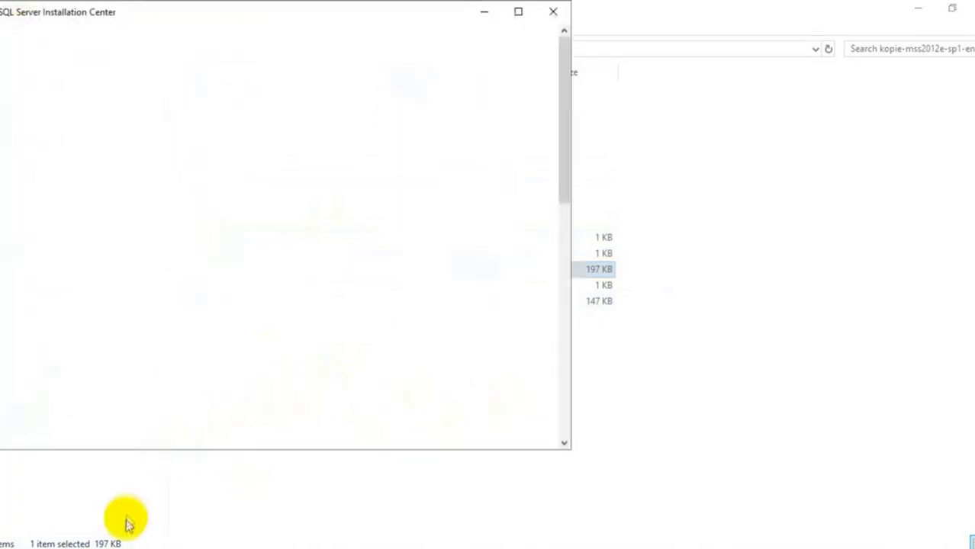
drag(319, 19, 715, 55)
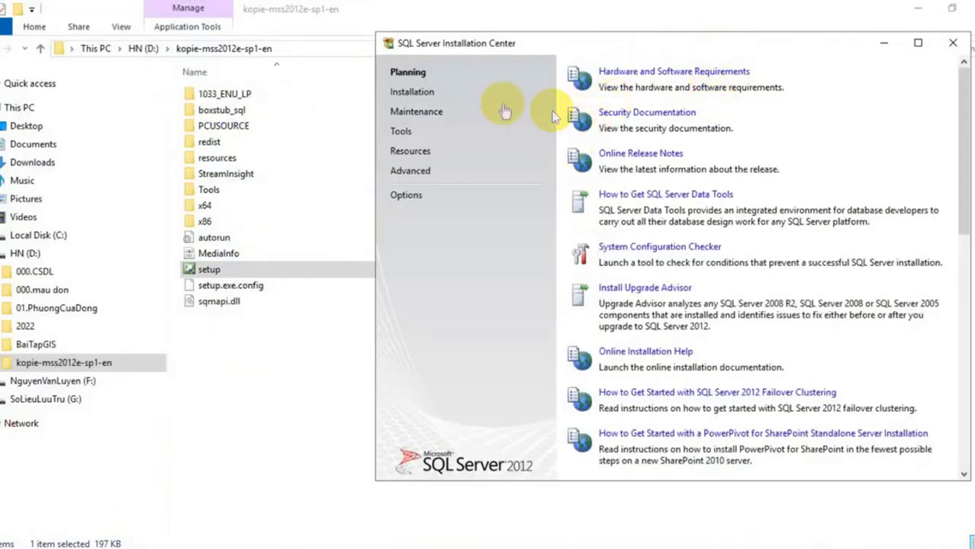
Switch the Installation Center to its Installation page and compare it with guide screenshot 2
click(413, 92)
mouse_move(145, 544)
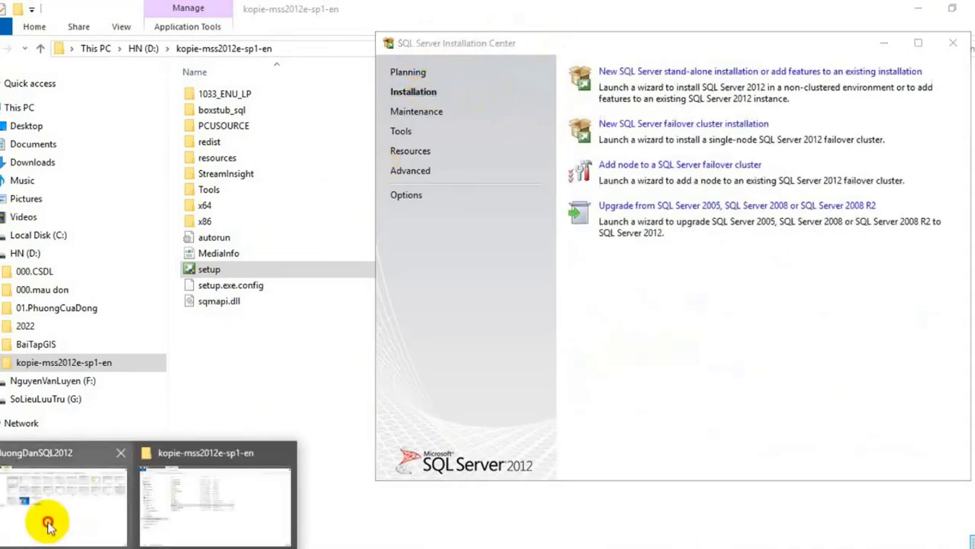
click(42, 500)
click(319, 96)
double_click(319, 97)
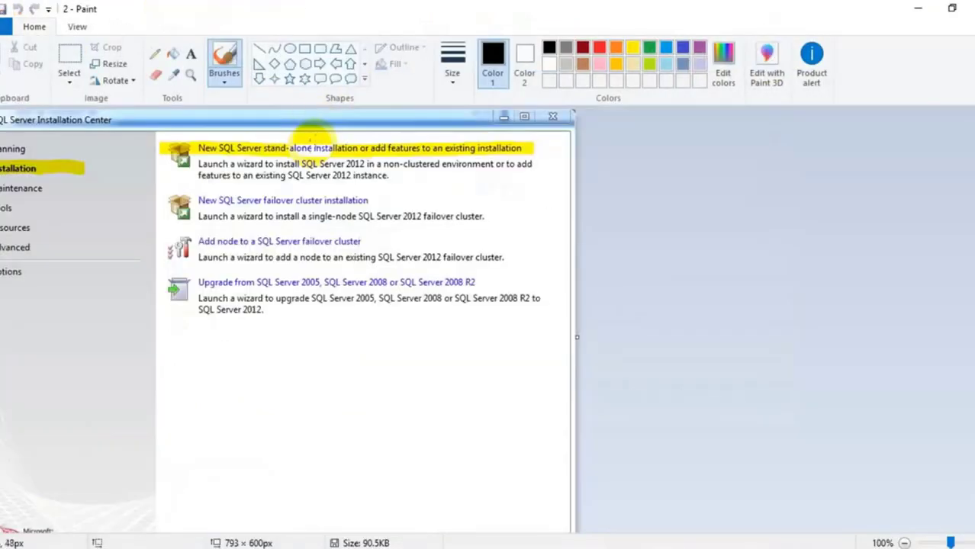
mouse_move(64, 156)
mouse_down()
mouse_move(54, 182)
mouse_move(16, 183)
mouse_move(6, 164)
mouse_move(18, 145)
mouse_up()
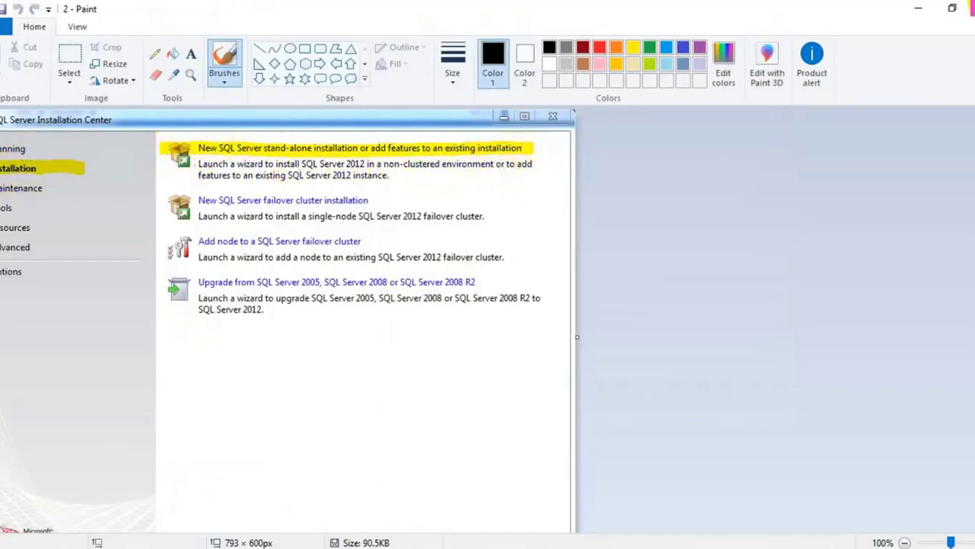
click(918, 8)
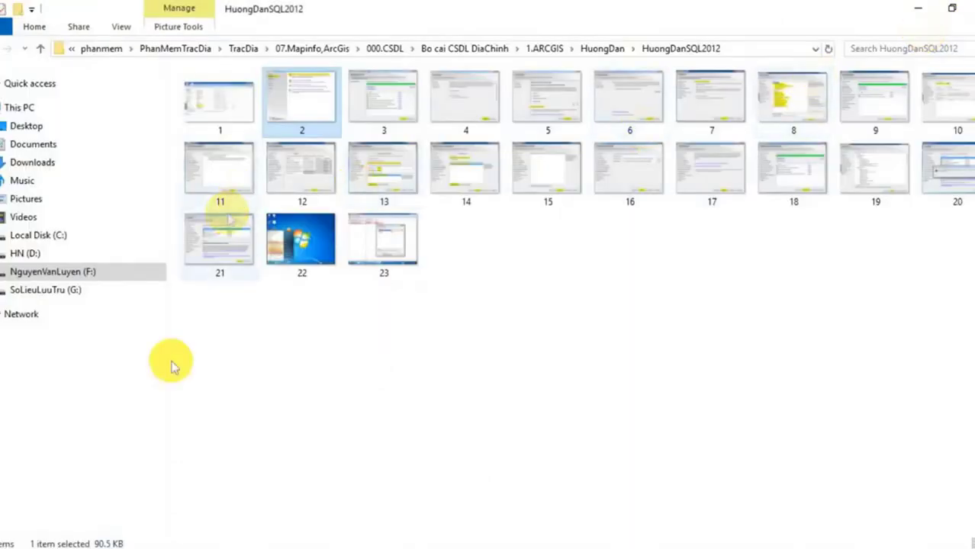
mouse_move(101, 547)
click(101, 504)
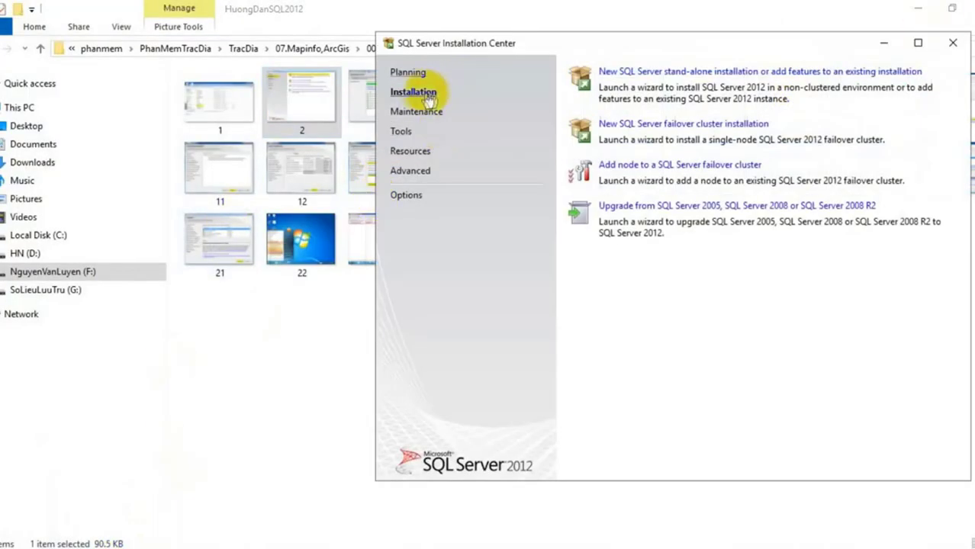
Start a new stand-alone SQL Server installation and accept the 8-passed Setup Support Rules check
click(639, 73)
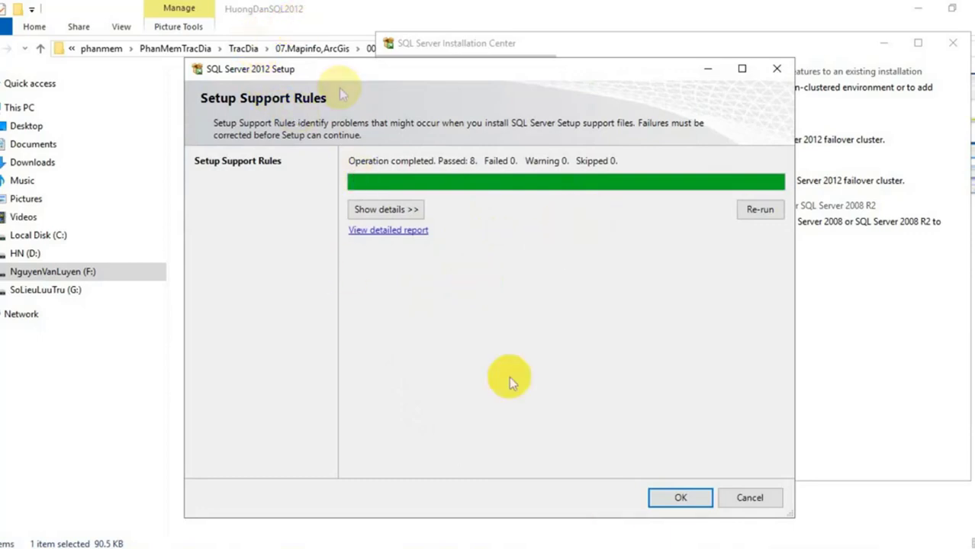
click(681, 498)
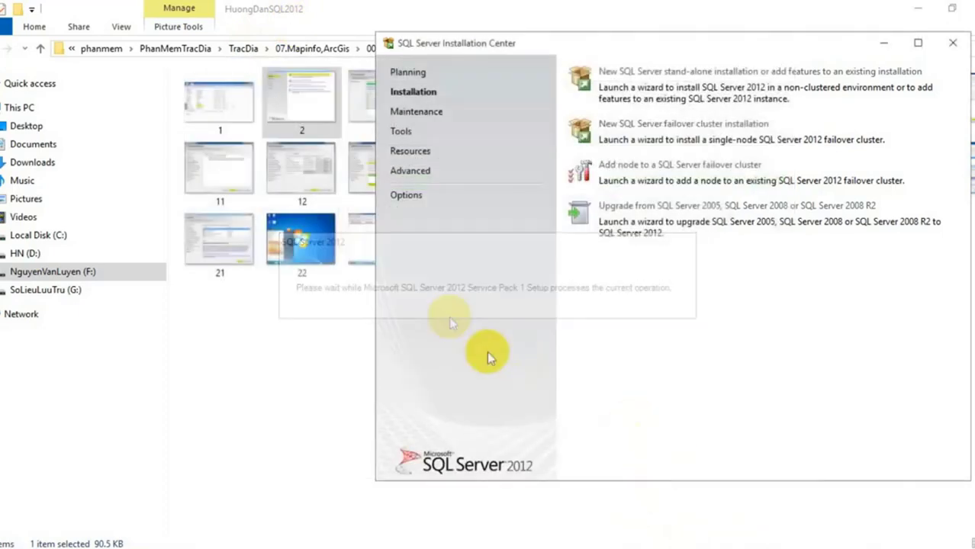
Review guide screenshot 3 of the passed rules, close Paint, and reposition the Installation Center
double_click(357, 95)
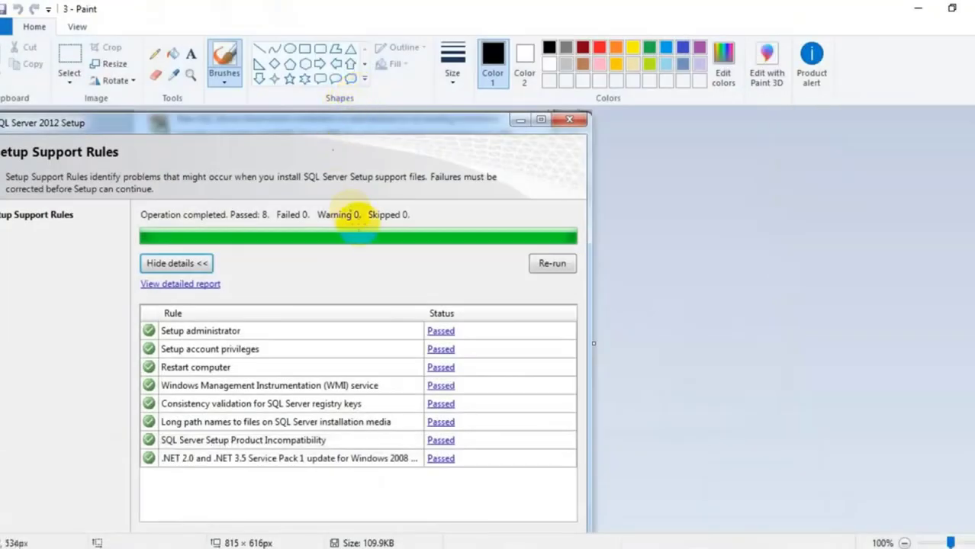
scroll(360, 367, down, 1)
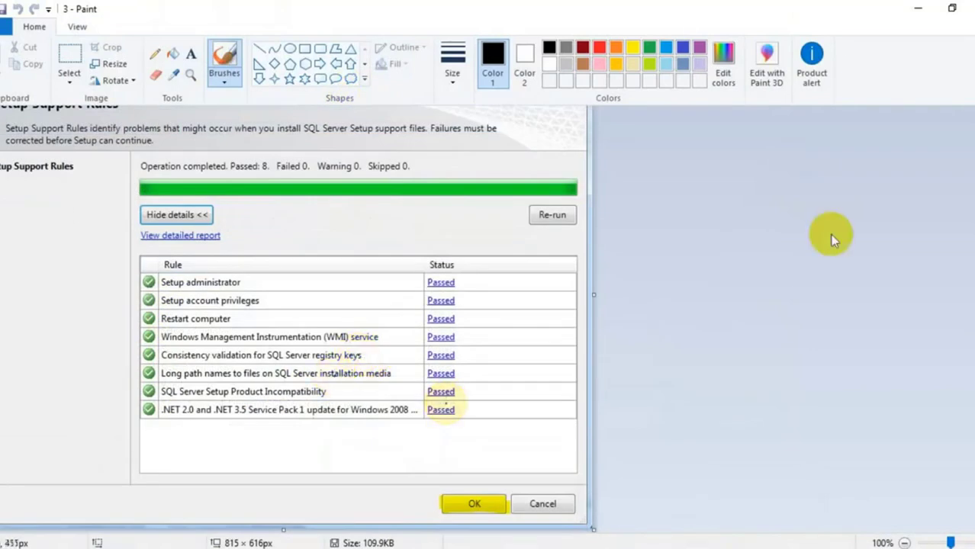
click(915, 9)
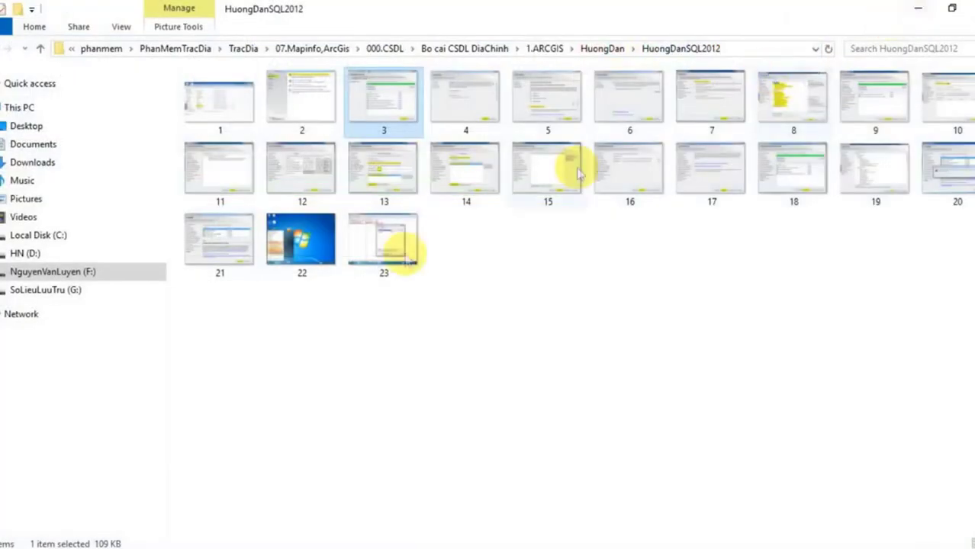
mouse_move(98, 545)
click(98, 493)
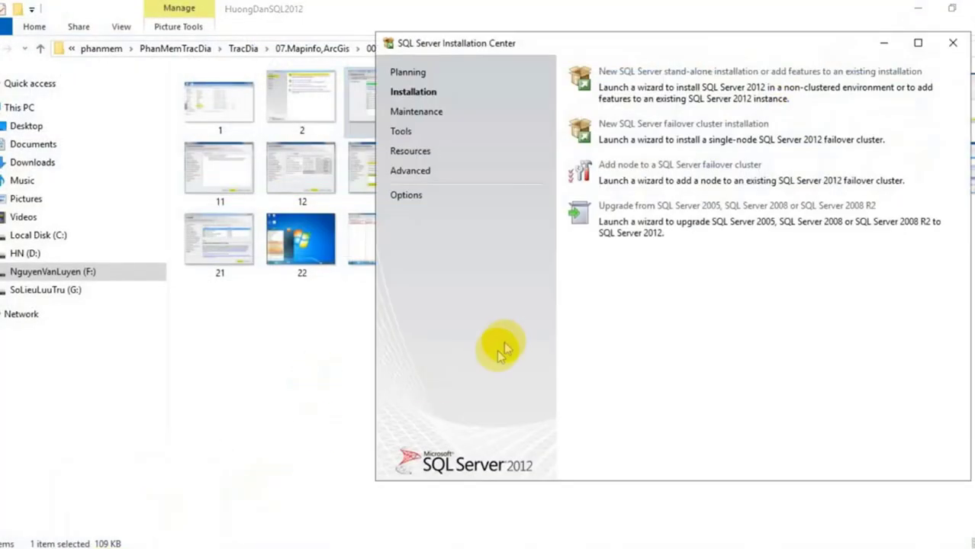
mouse_move(135, 519)
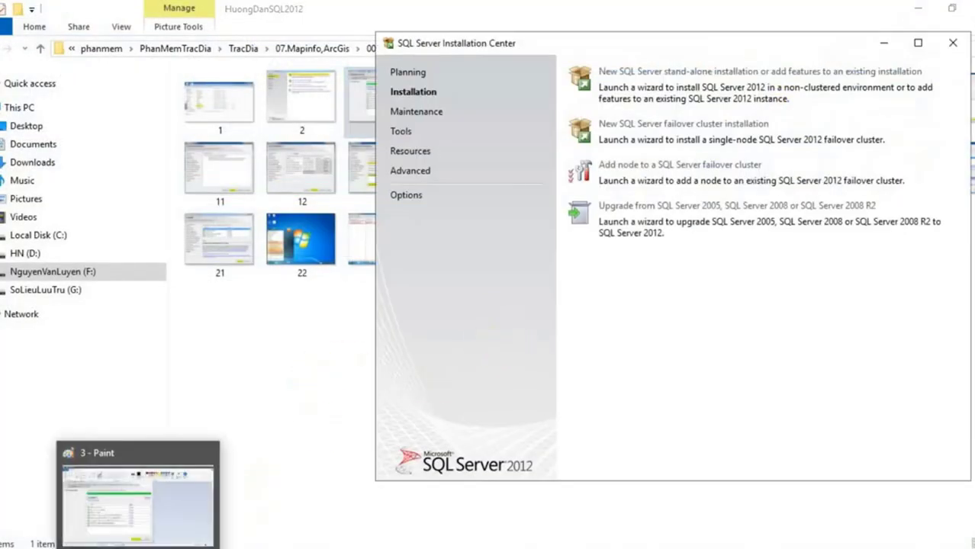
click(209, 456)
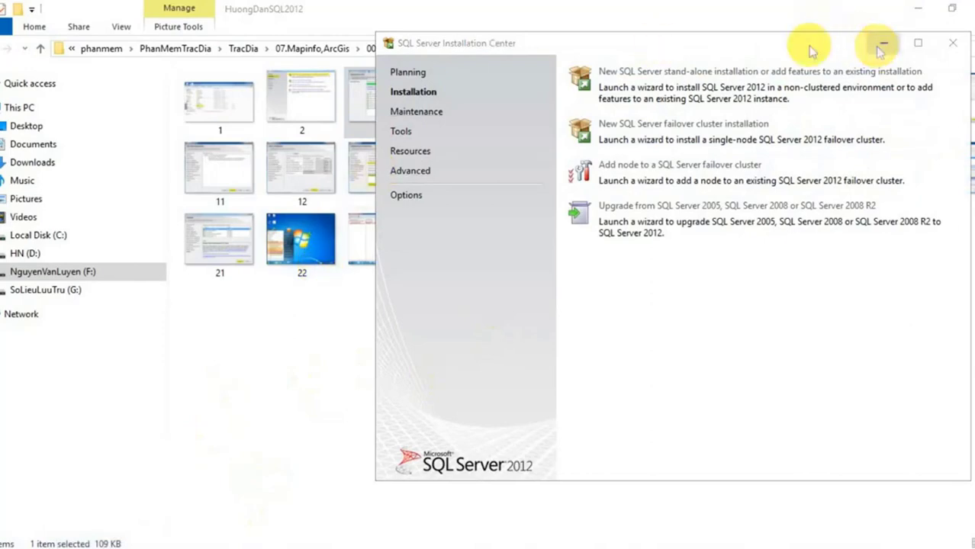
drag(777, 52, 592, 163)
Open guide screenshot 4 of the Product Key page full-size in Paint
double_click(464, 98)
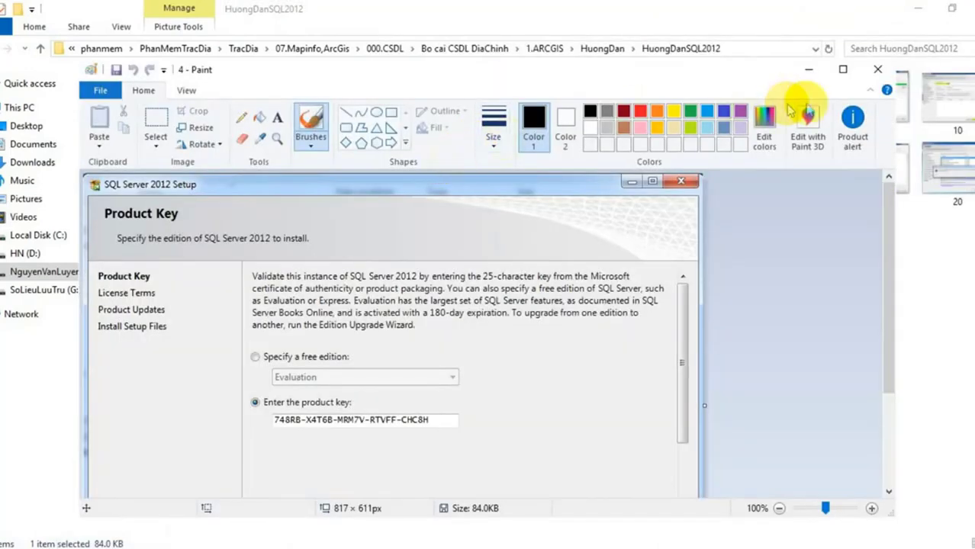
click(844, 71)
scroll(366, 206, down, 2)
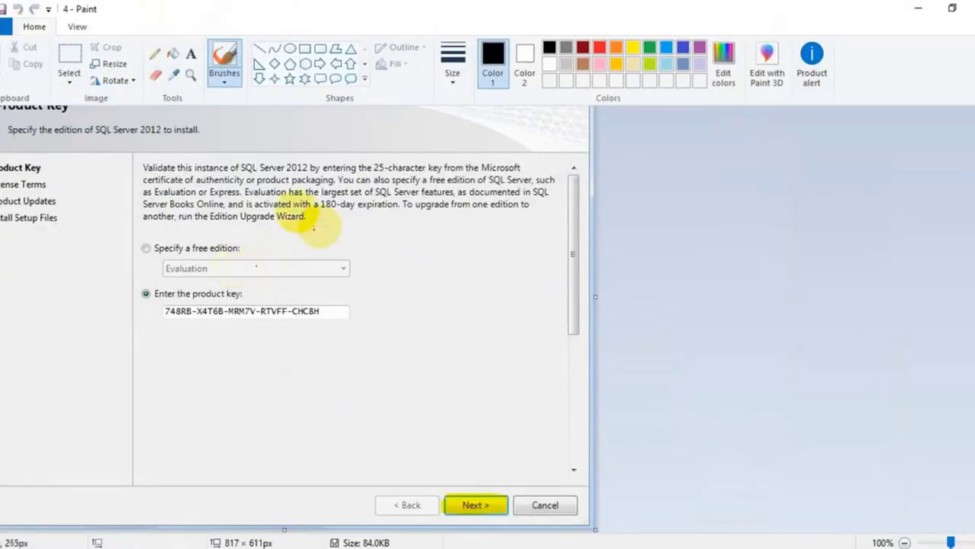
Keep the prefilled product key, continue to License Terms, and close guide screenshot 4
click(98, 473)
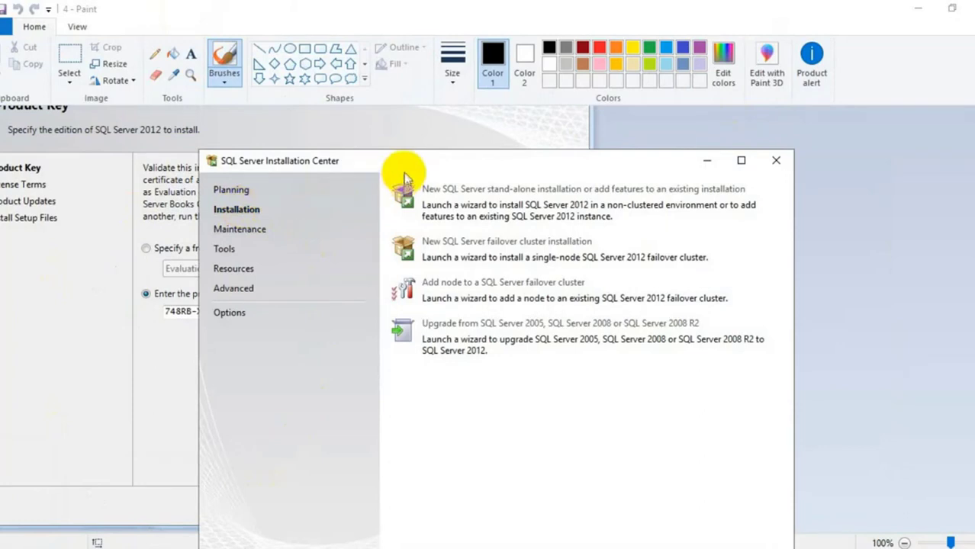
mouse_move(401, 175)
mouse_down()
mouse_move(442, 119)
mouse_move(435, 98)
mouse_up()
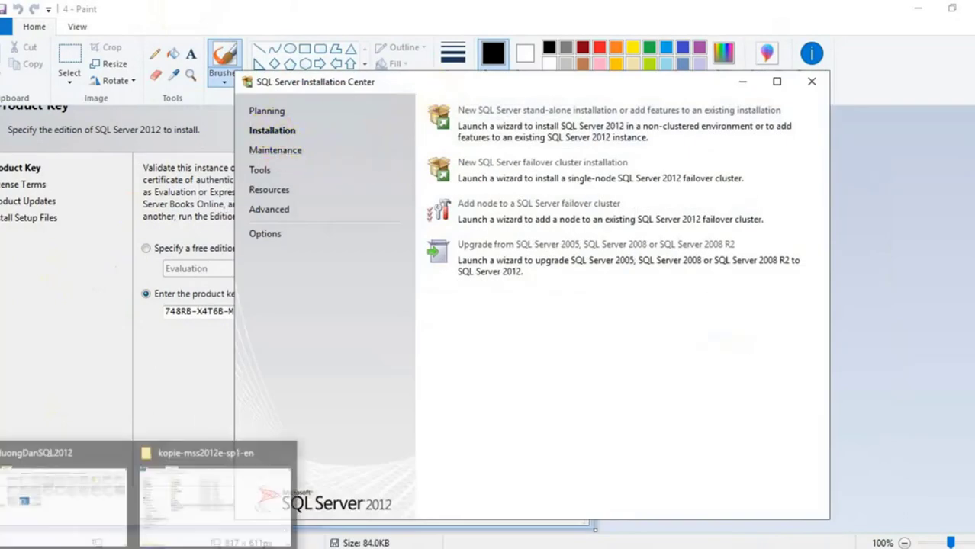
click(168, 497)
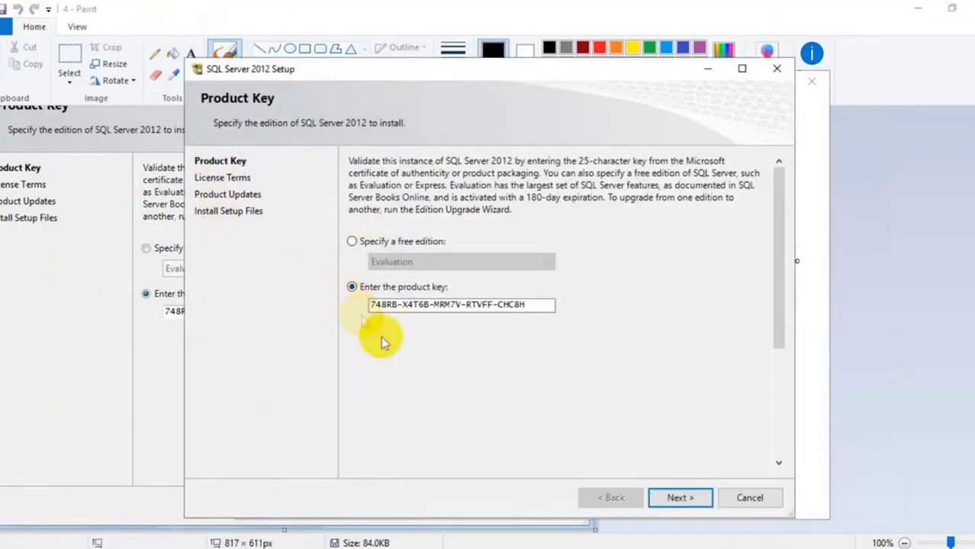
click(686, 502)
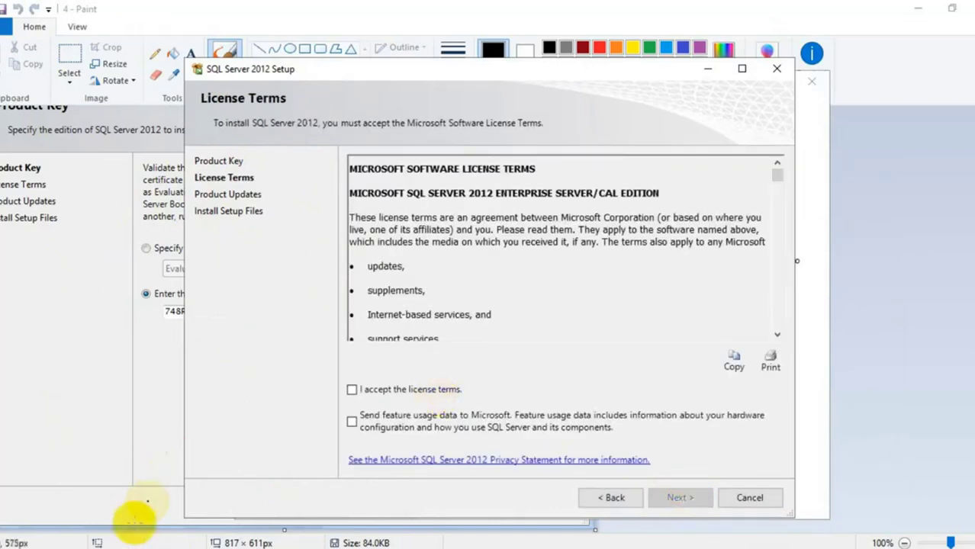
click(973, 10)
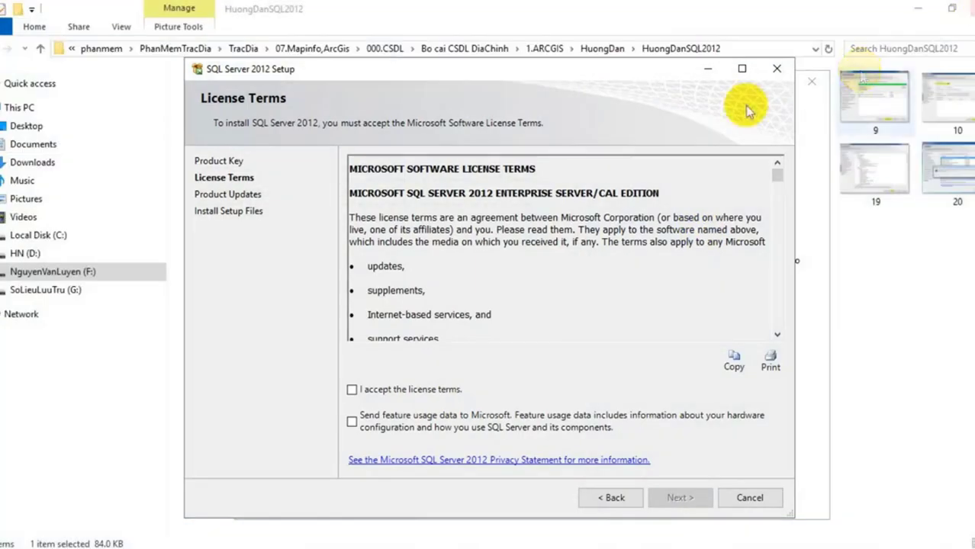
click(893, 307)
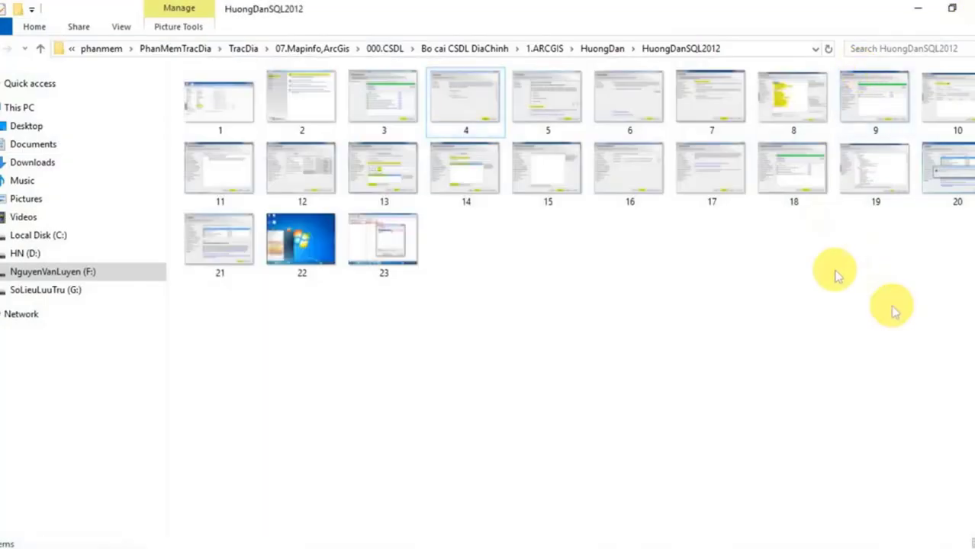
Open guide screenshot 5 of the License Terms page for comparison
double_click(559, 101)
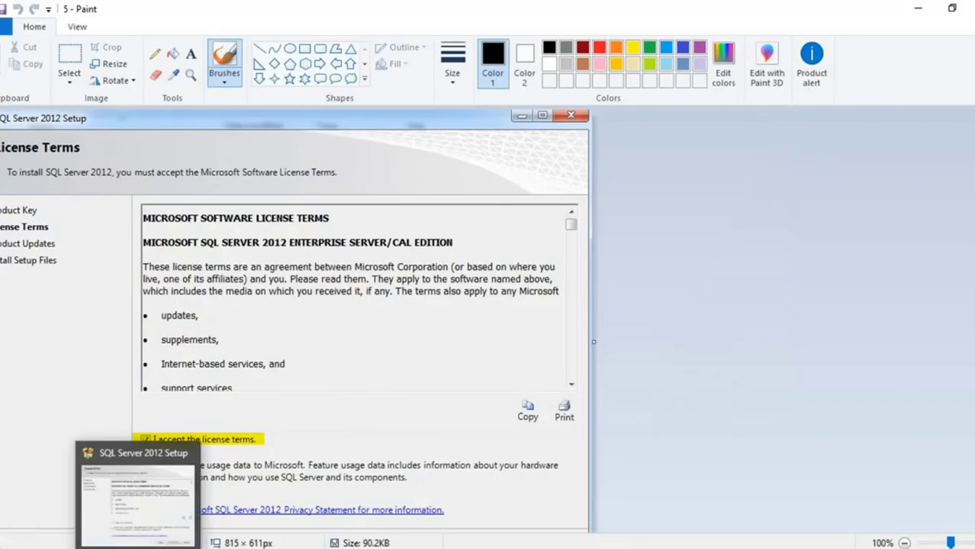
click(145, 519)
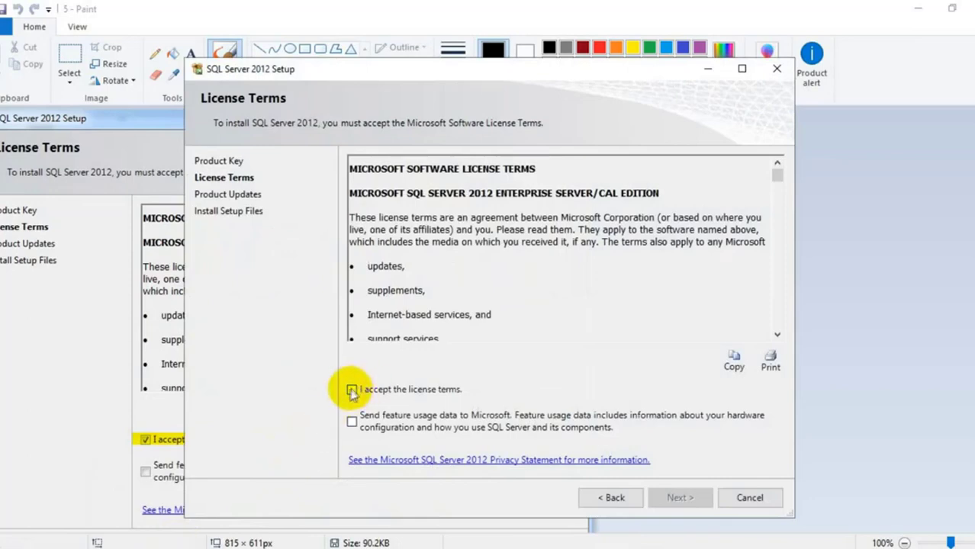
click(122, 397)
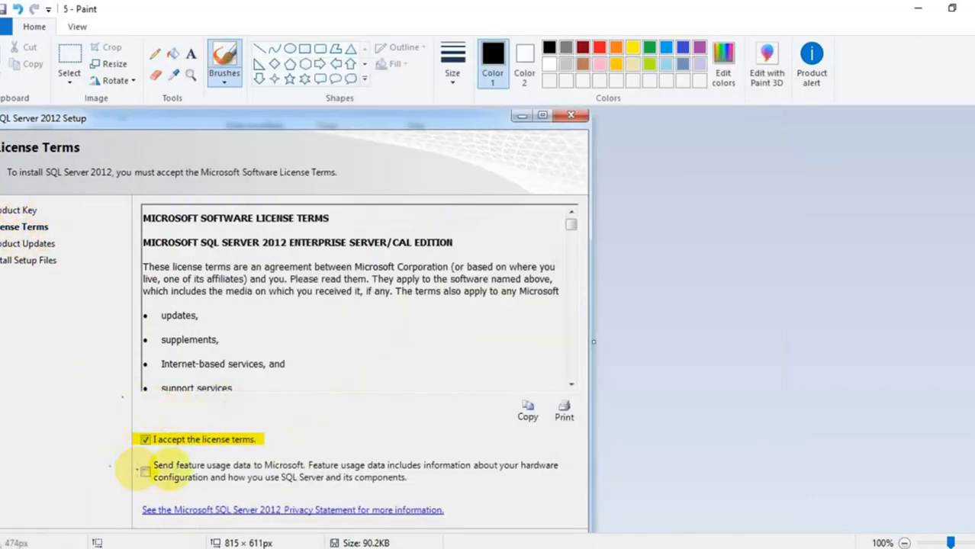
scroll(480, 401, down, 2)
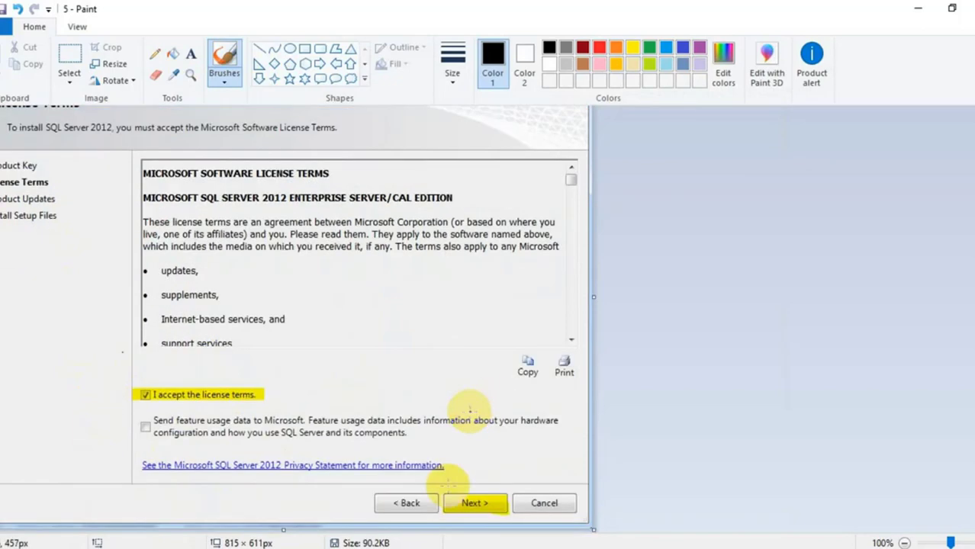
Tick 'I accept the license terms' and continue to Product Updates
mouse_move(137, 548)
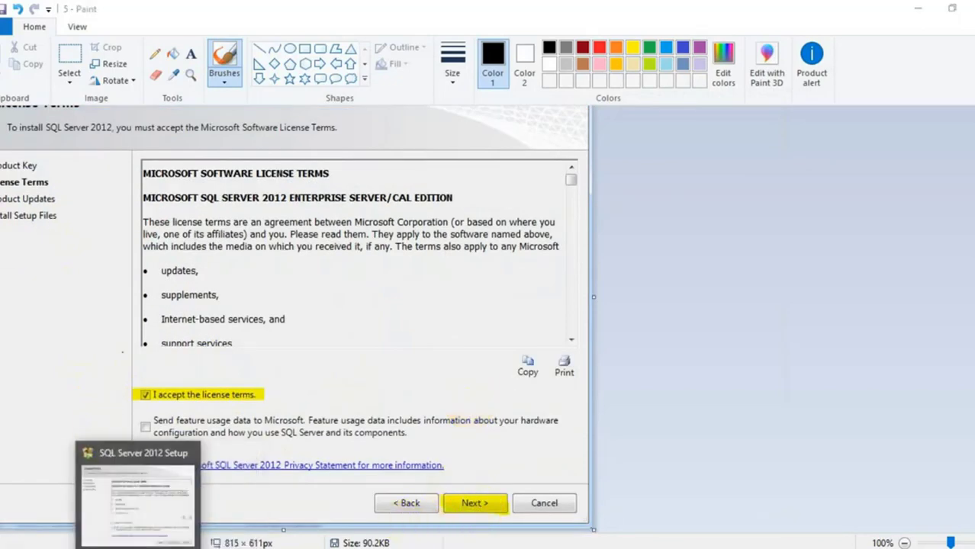
click(137, 496)
click(352, 389)
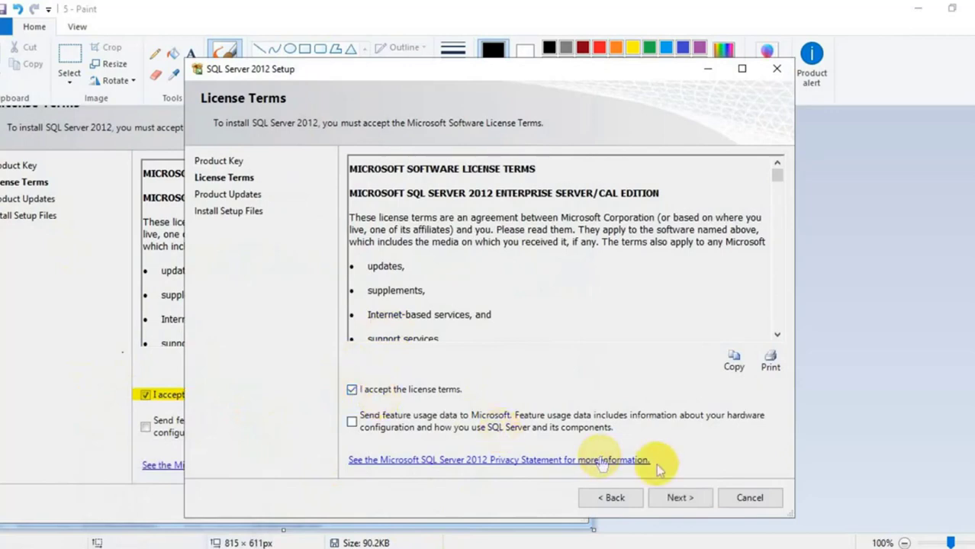
click(680, 498)
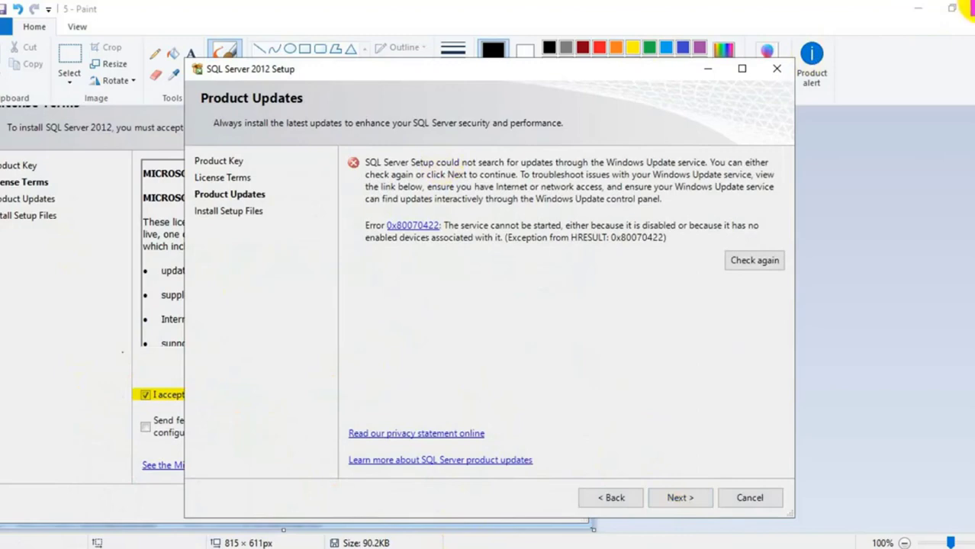
Close guide screenshot 5 without saving and open guide screenshot 6 for Product Updates
click(967, 23)
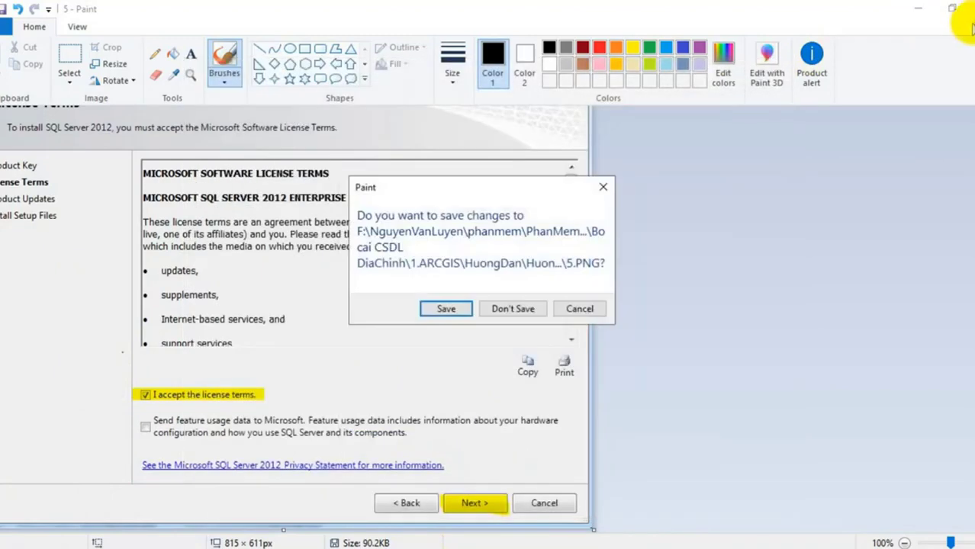
click(507, 309)
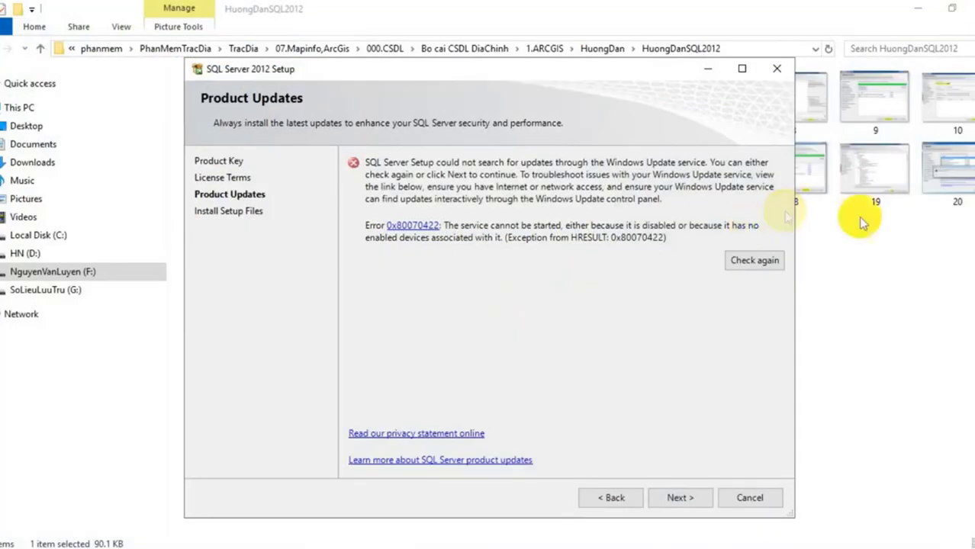
click(893, 275)
double_click(649, 99)
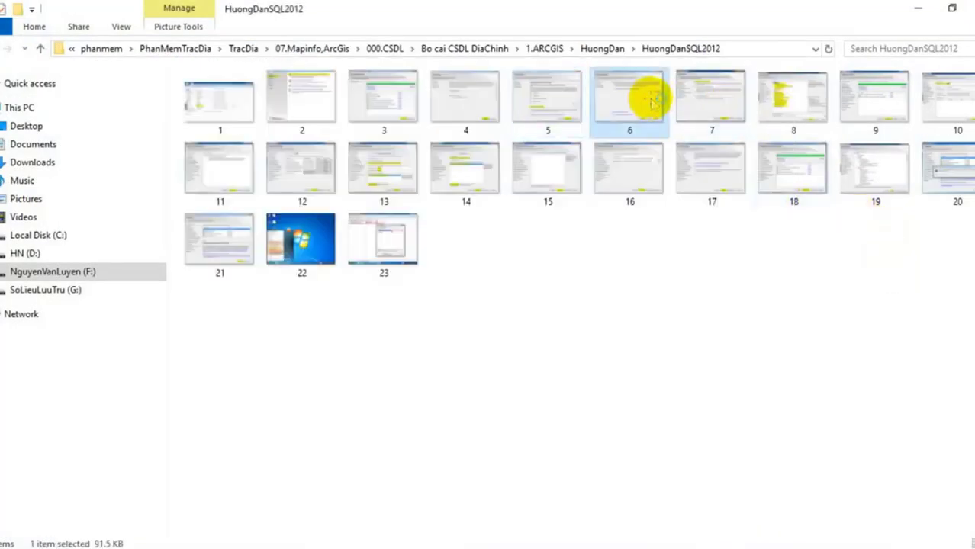
scroll(276, 172, down, 2)
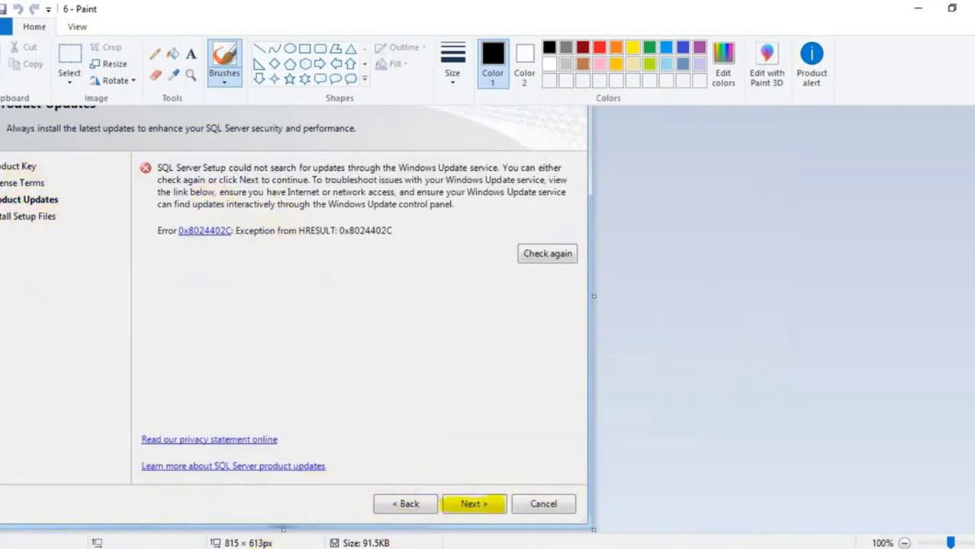
Skip the 0x80070422 update error to start Install Setup Files, then close guide screenshot 6
click(174, 548)
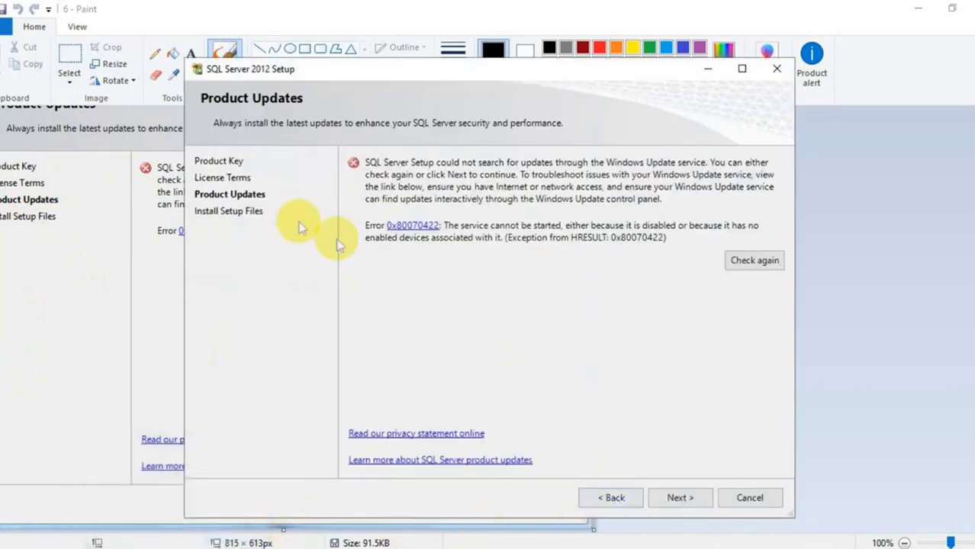
click(681, 498)
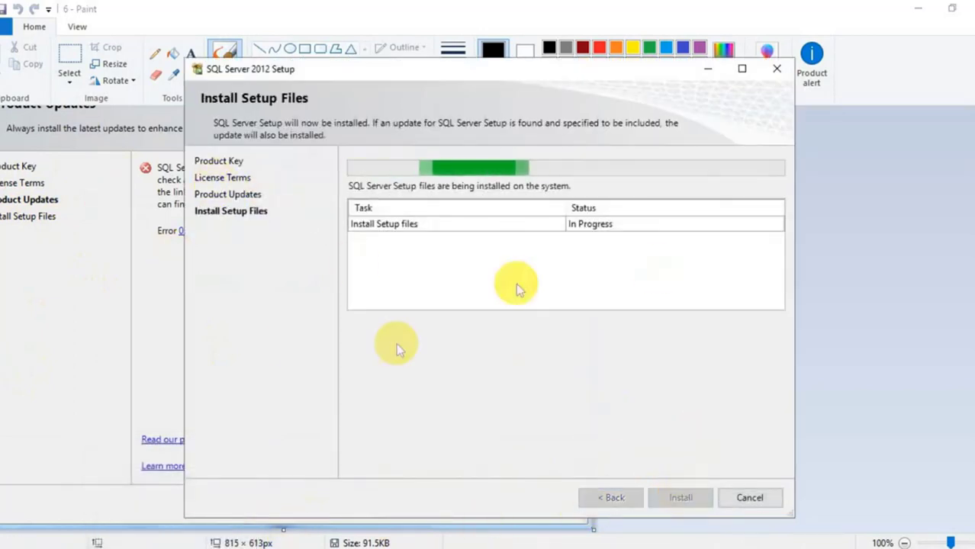
click(208, 542)
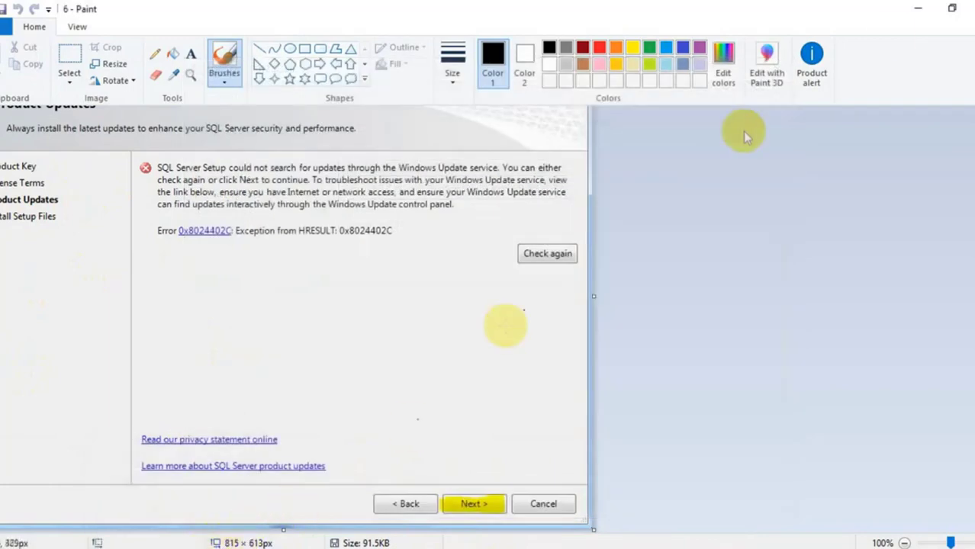
click(971, 8)
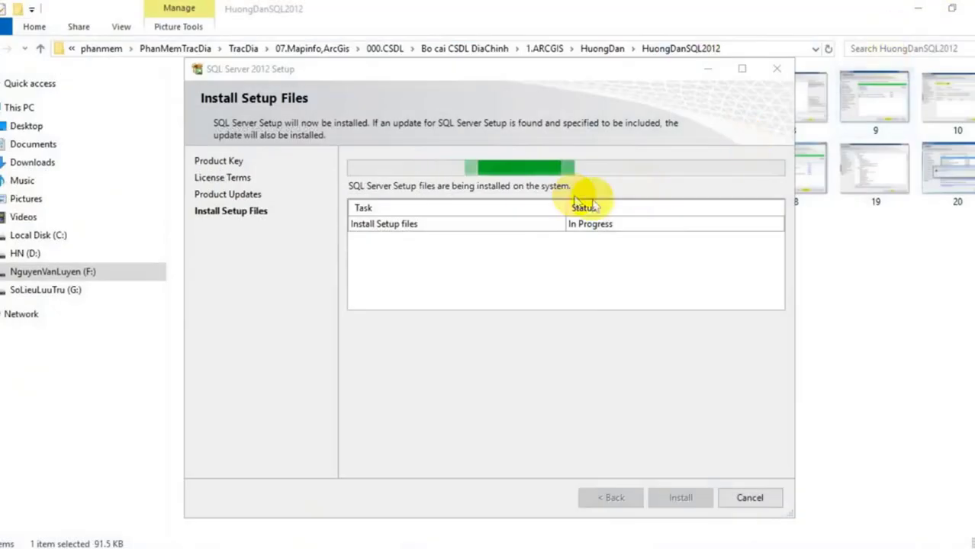
click(790, 29)
Check guide screenshot 7 showing SQL Server Feature Installation, glance at setup progress, then minimize Paint
double_click(716, 105)
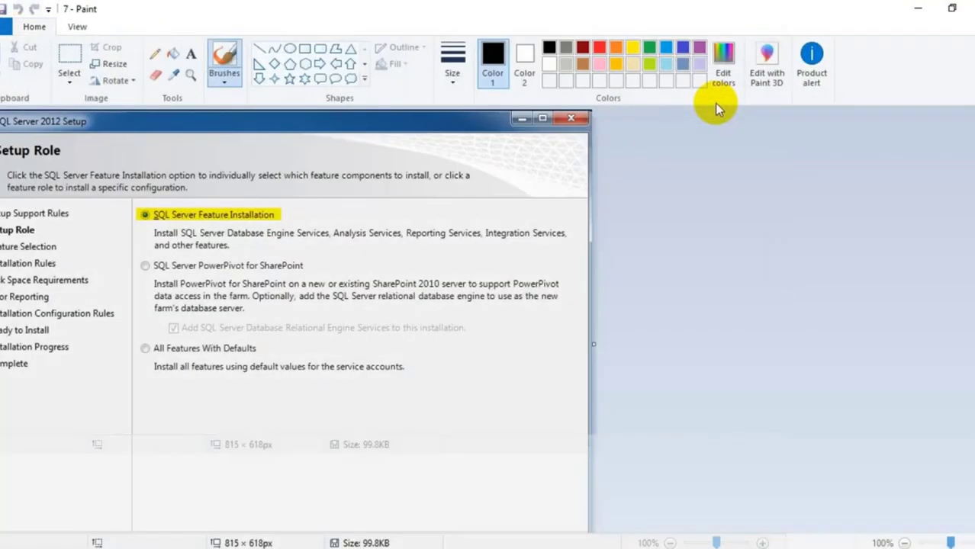
scroll(162, 239, down, 1)
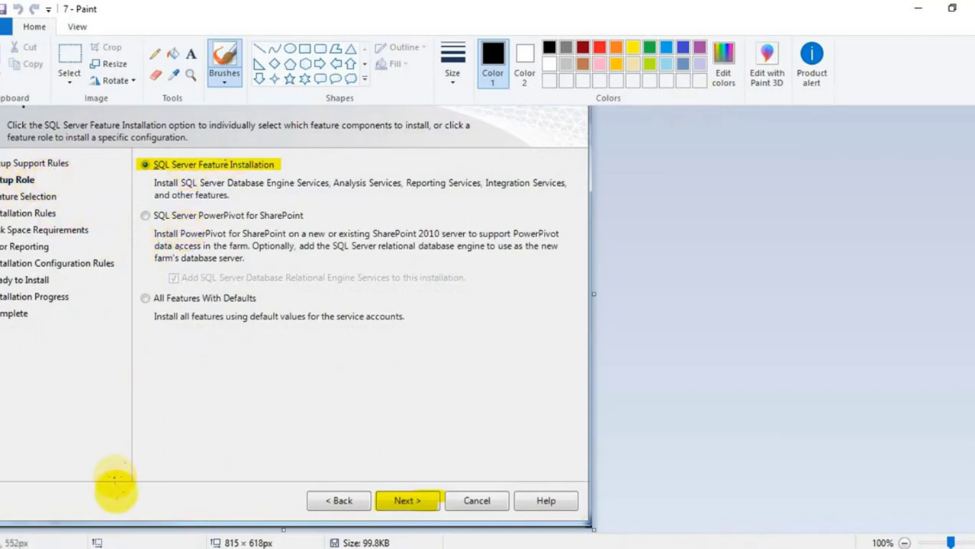
click(138, 545)
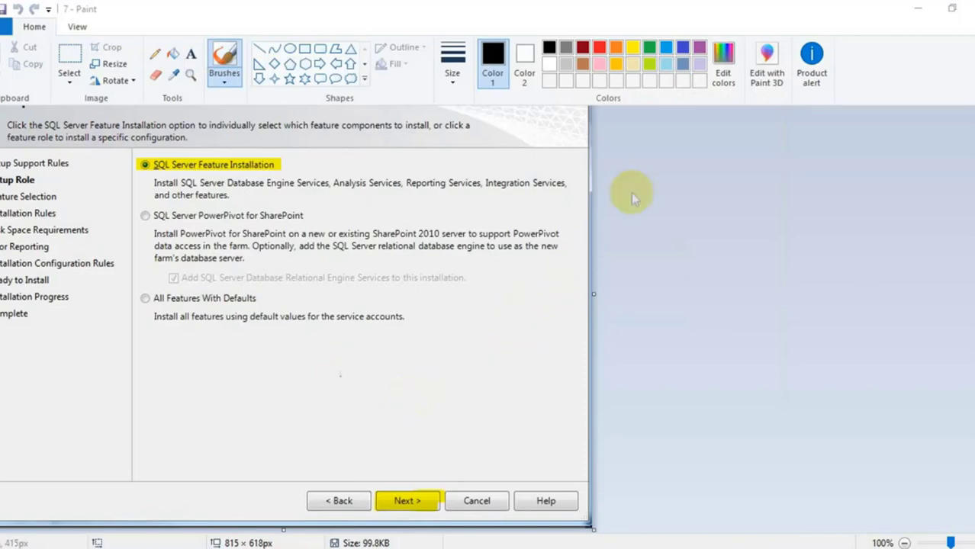
click(918, 7)
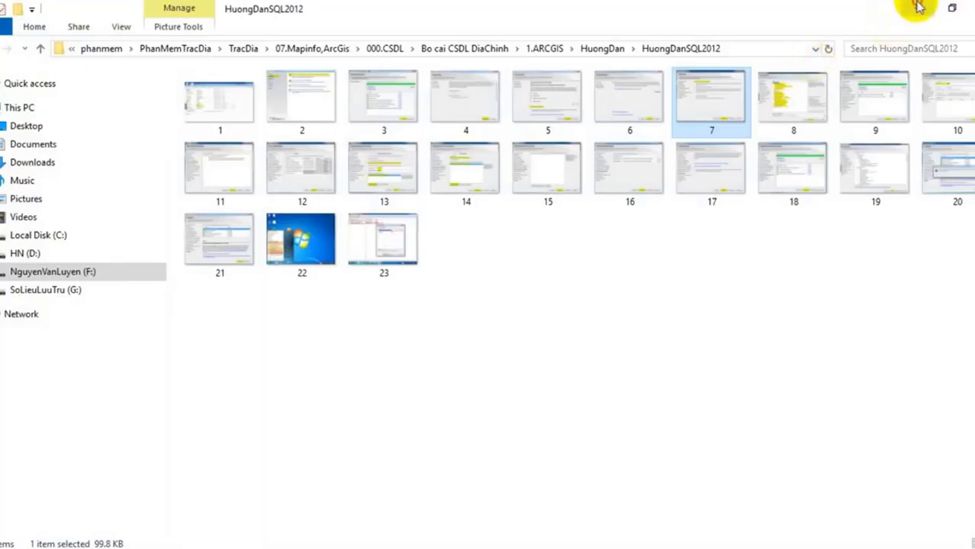
Minimize both Explorer folders and move the Installation Center up and left
click(918, 8)
mouse_move(148, 548)
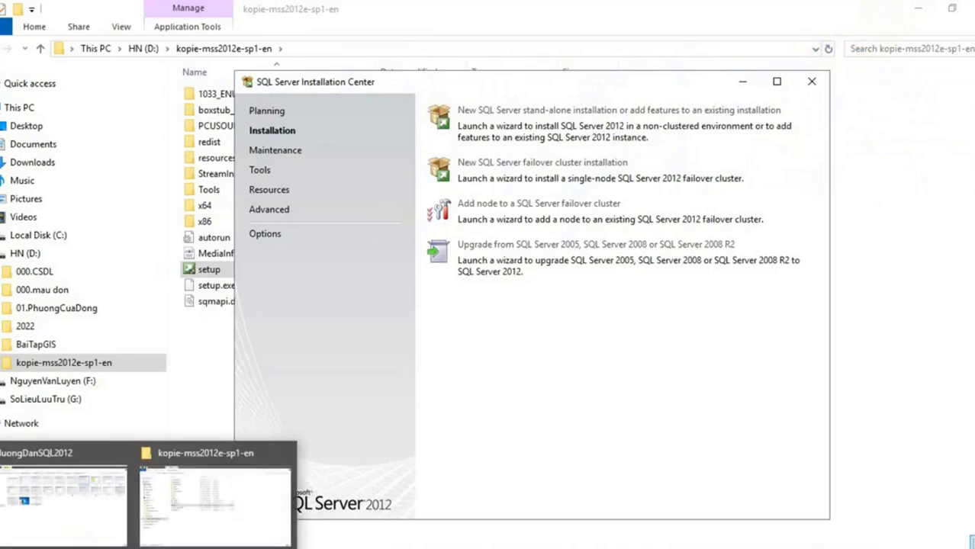
mouse_move(100, 548)
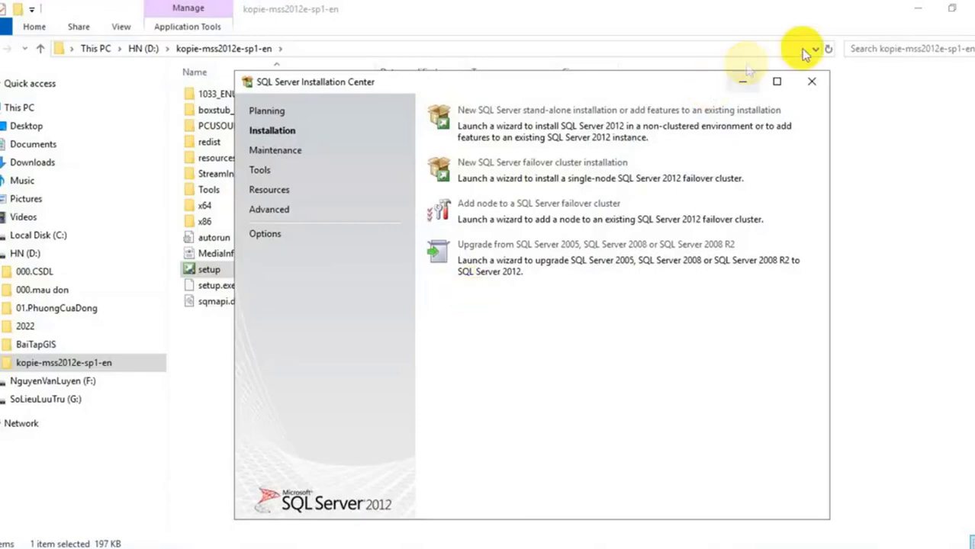
click(915, 10)
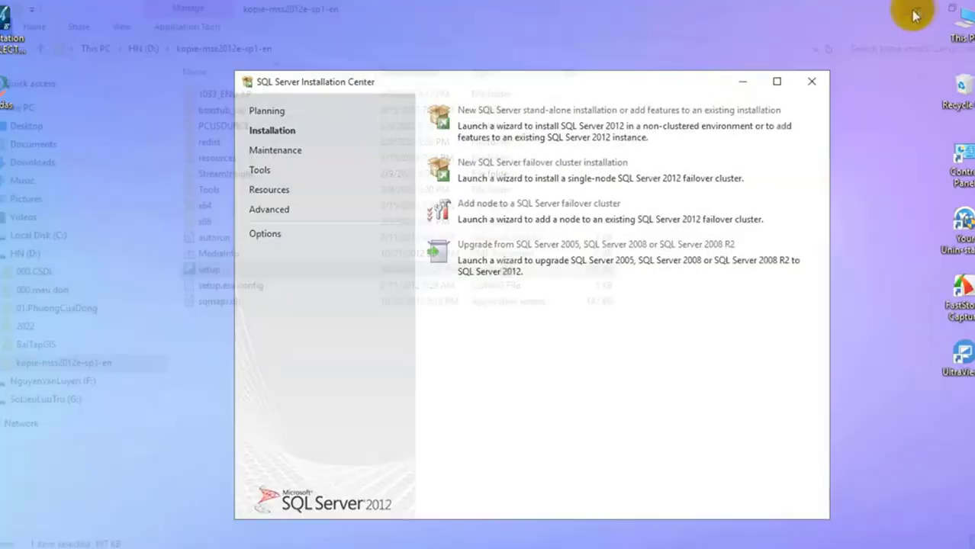
drag(435, 86, 406, 41)
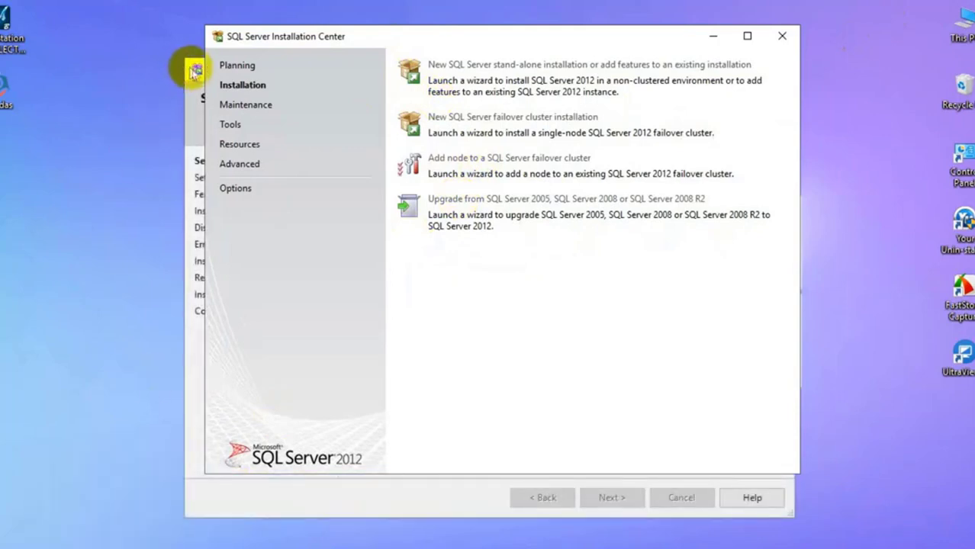
Continue from the 8-passed Setup Support Rules to the Setup Role page
click(195, 70)
click(476, 340)
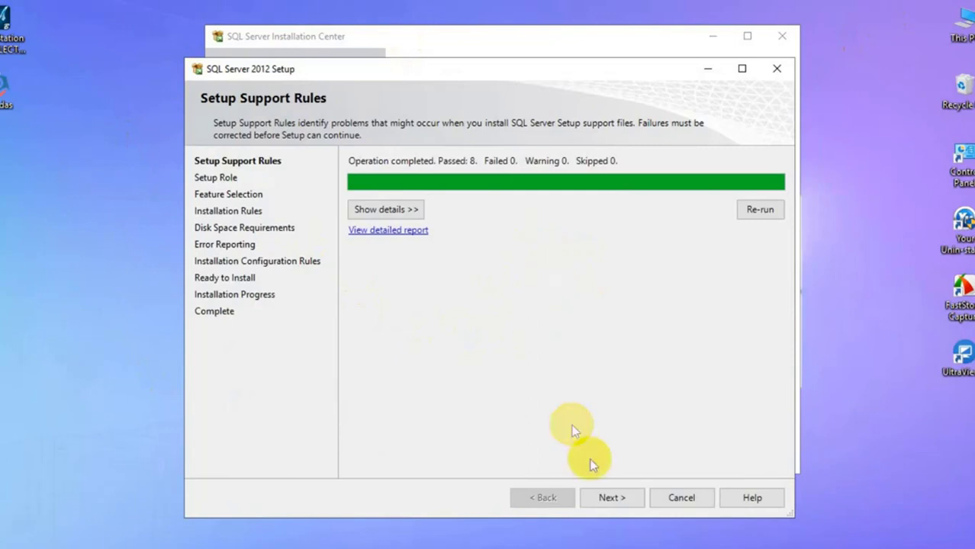
click(610, 499)
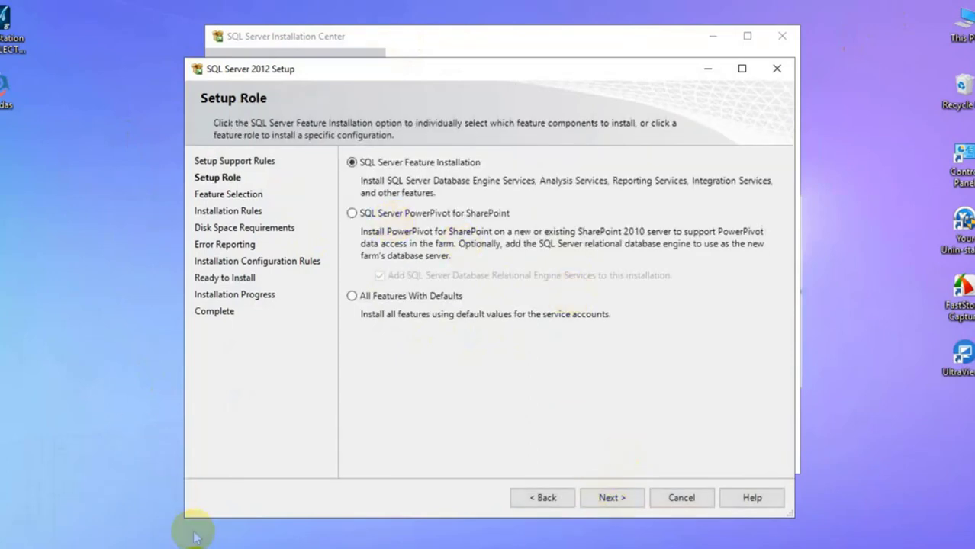
Check the Setup Role guide screenshot, then advance the wizard to Feature Selection
click(156, 546)
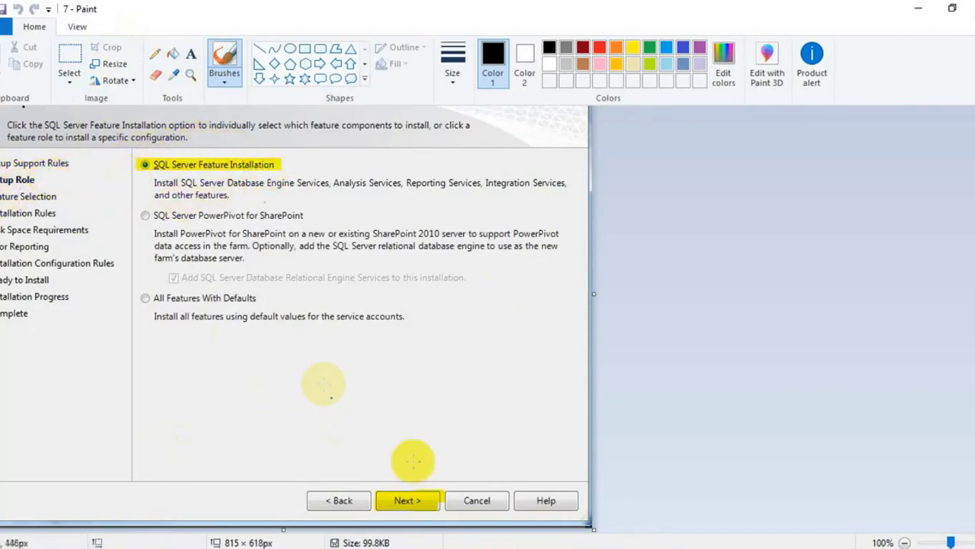
click(963, 21)
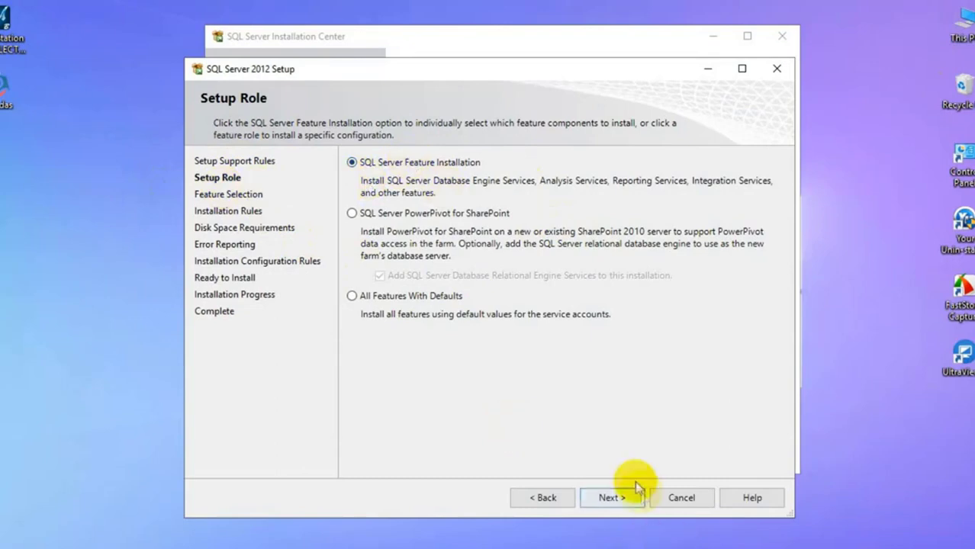
click(617, 498)
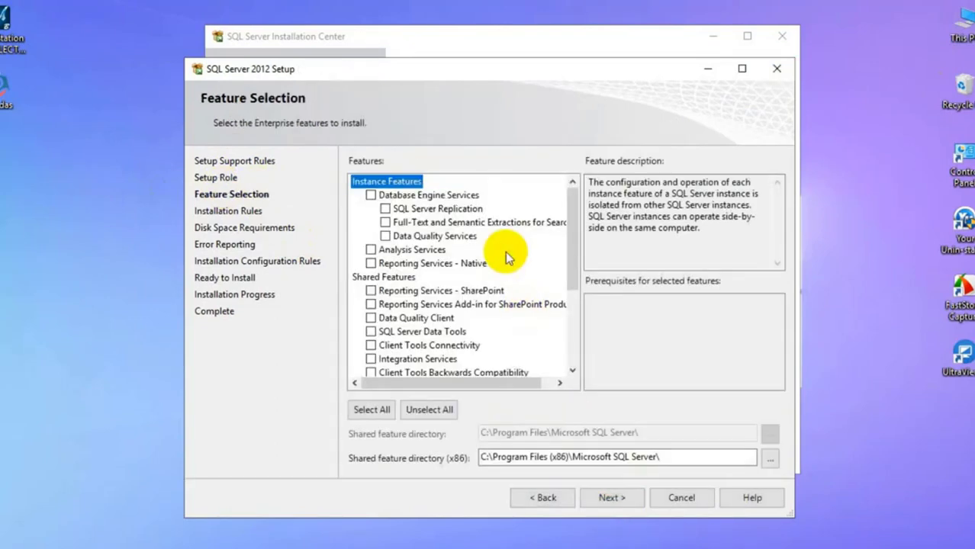
Open guide screenshot 8 in Paint from the HuongDanSQL2012 screenshots folder
mouse_move(83, 543)
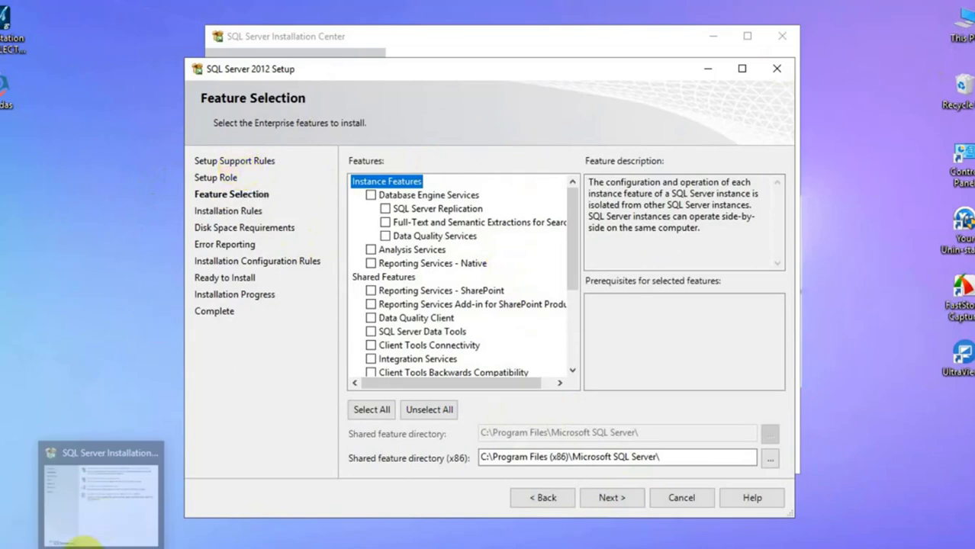
mouse_move(133, 543)
click(57, 500)
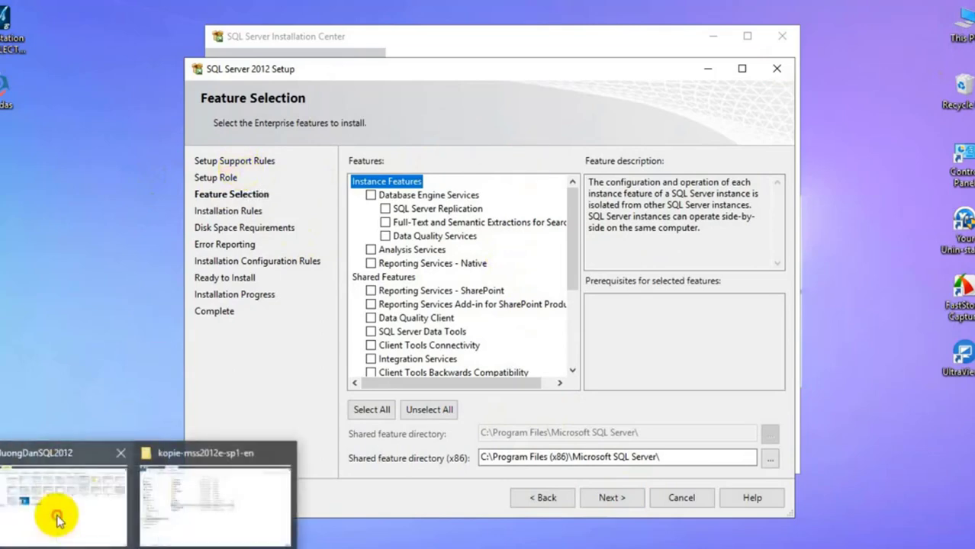
click(784, 104)
double_click(785, 103)
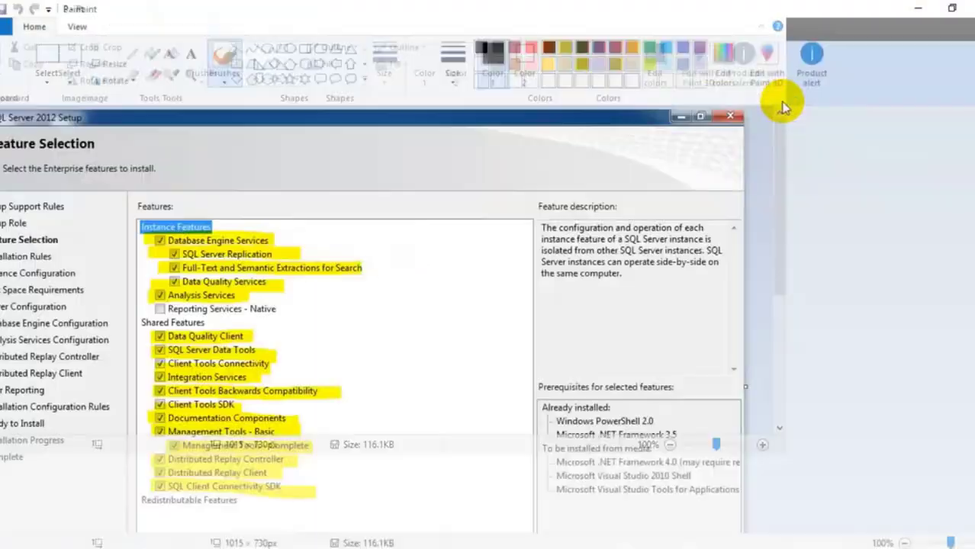
Tick Database Engine Services, Analysis Services, Reporting Services - SharePoint, Data Quality Client, SQL Server Data Tools, Integration Services
scroll(46, 298, down, 3)
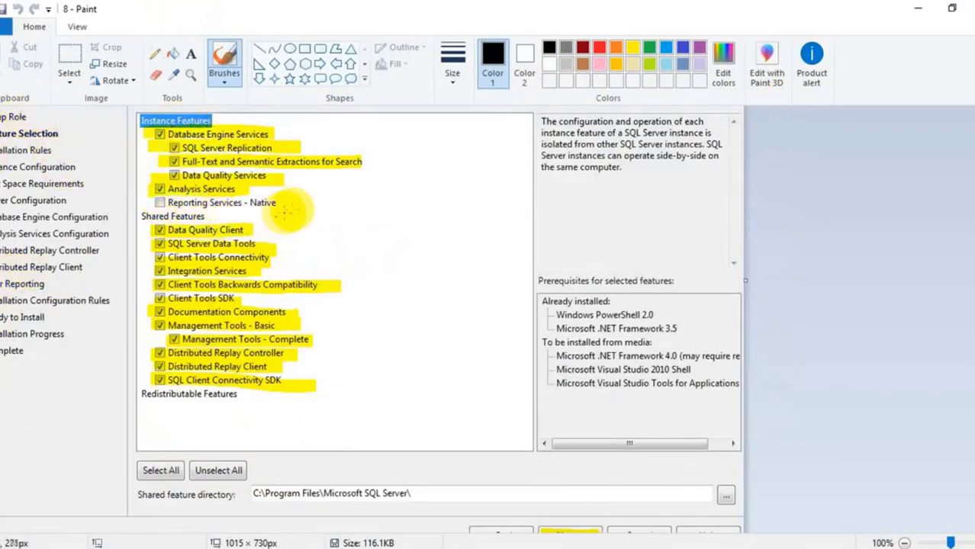
mouse_move(138, 546)
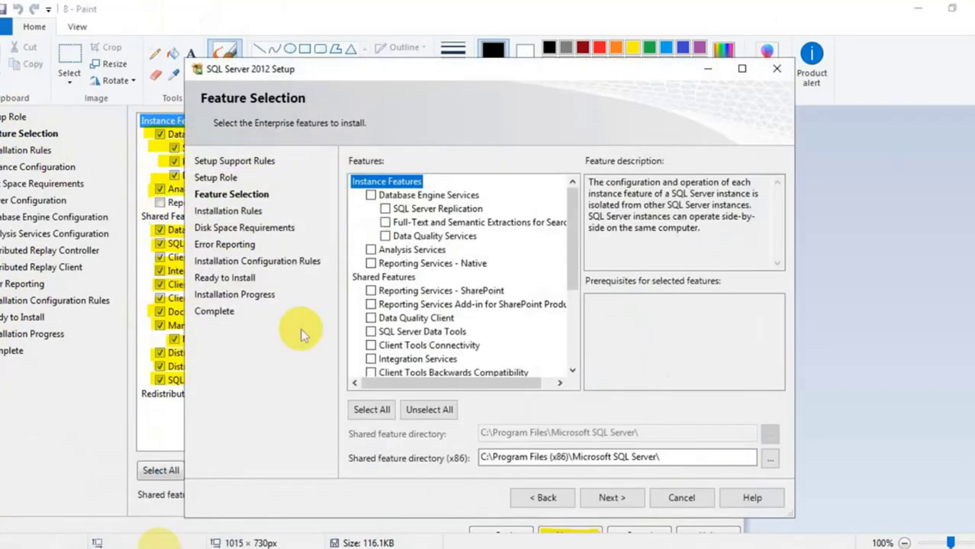
click(137, 527)
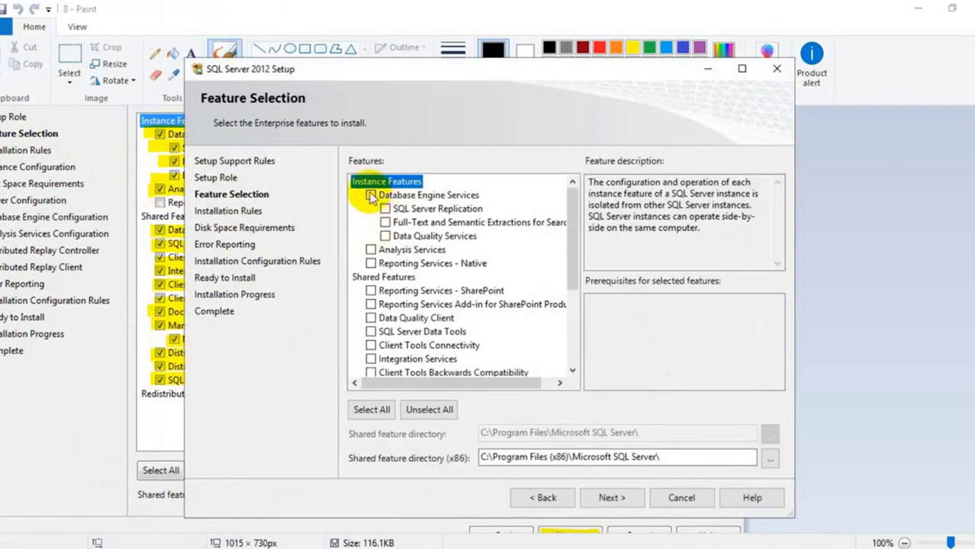
click(371, 195)
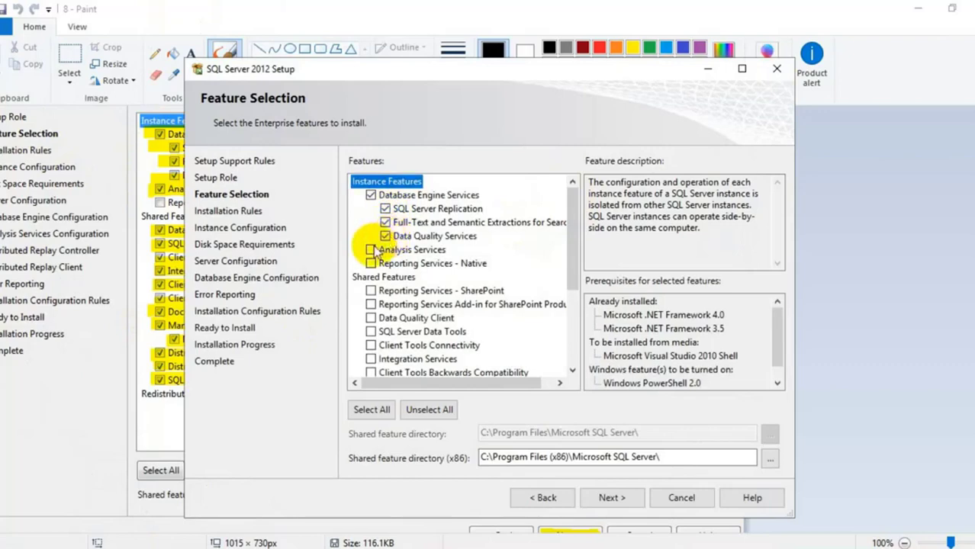
click(370, 250)
scroll(404, 252, down, 2)
click(371, 209)
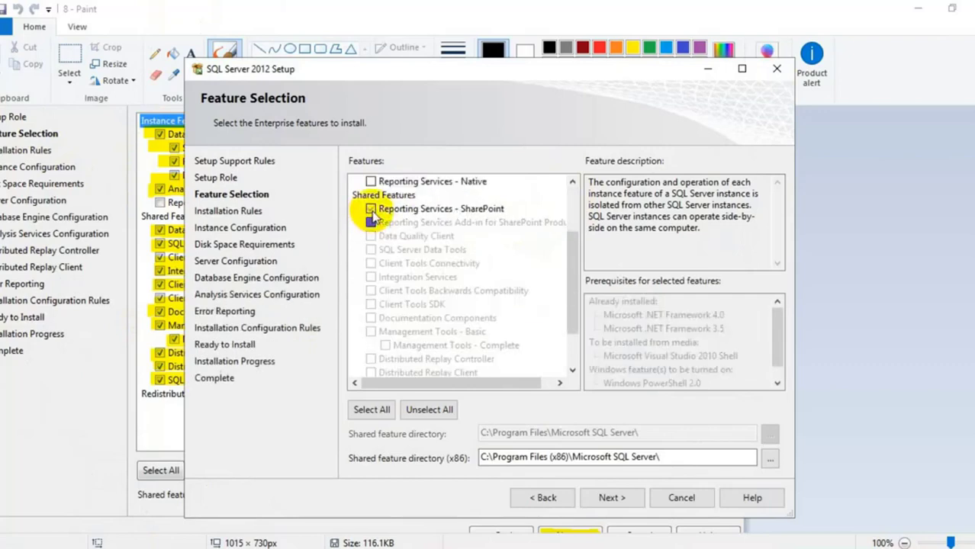
click(371, 237)
click(371, 250)
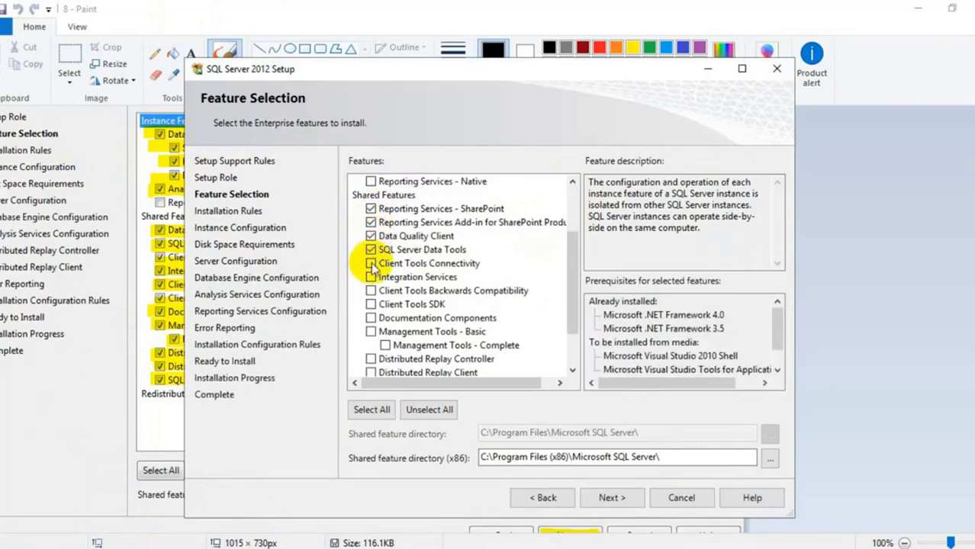
click(371, 277)
Tick Client Tools Backwards Compatibility and SDK, Management Tools, Distributed Replay Controller/Client, Master Data Services
click(371, 290)
click(370, 305)
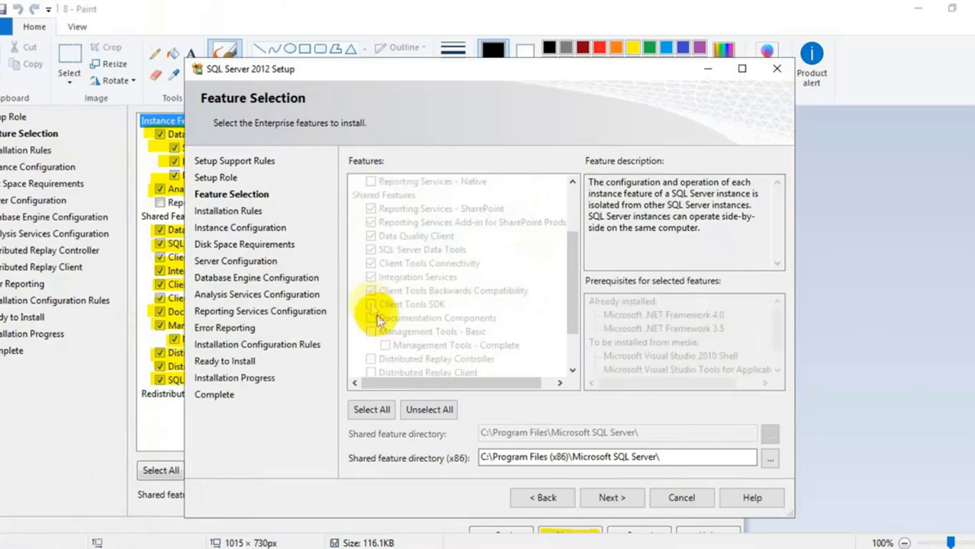
click(371, 332)
scroll(431, 275, down, 2)
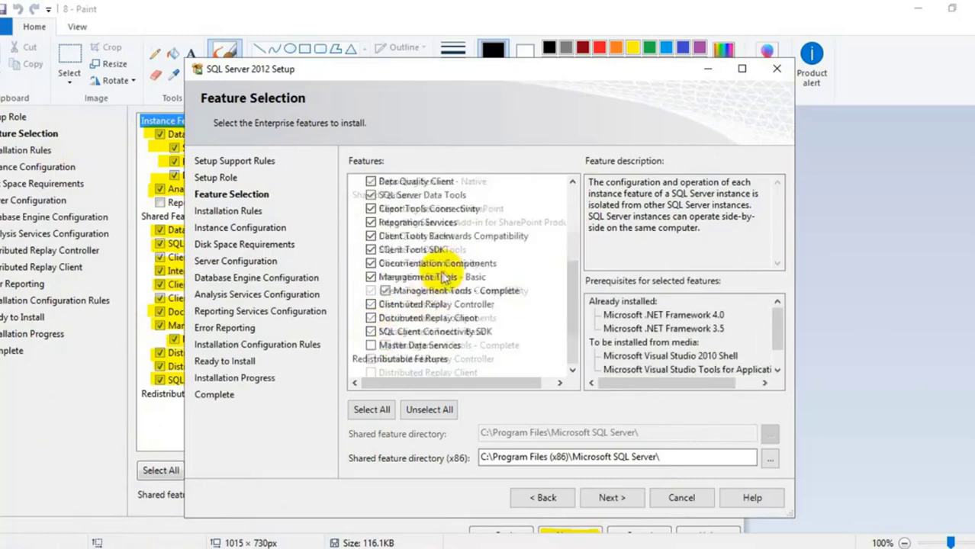
click(370, 304)
click(371, 318)
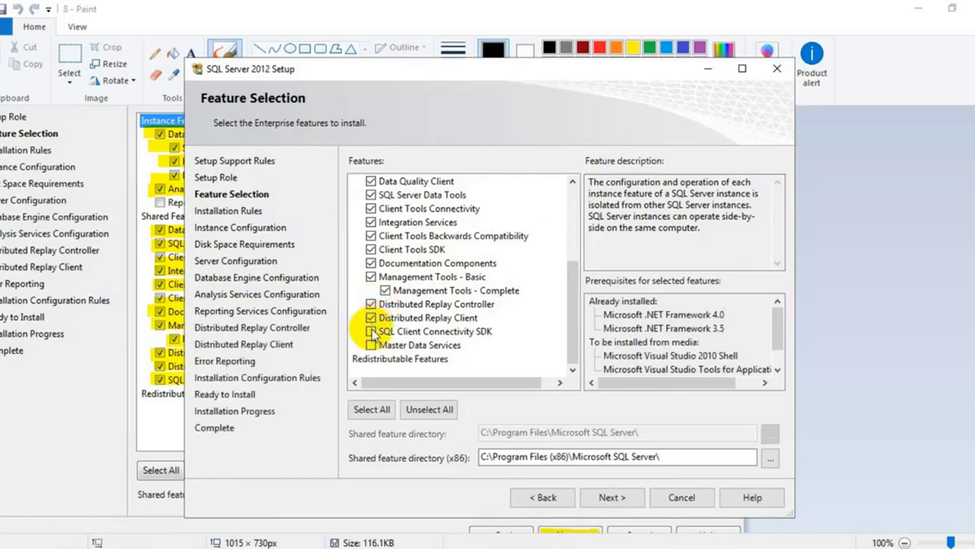
click(371, 346)
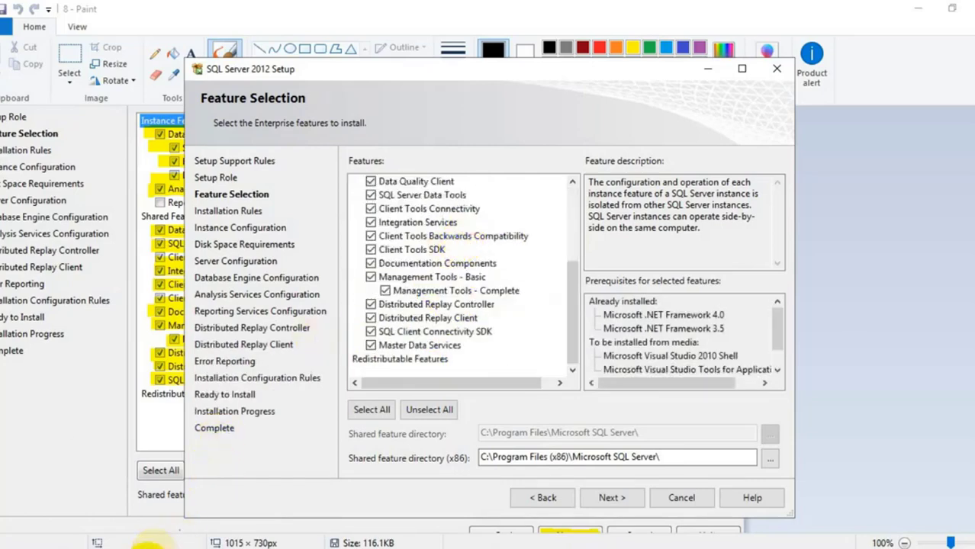
Compare the ticked features against guide screenshot 8 and continue to Installation Rules
click(175, 546)
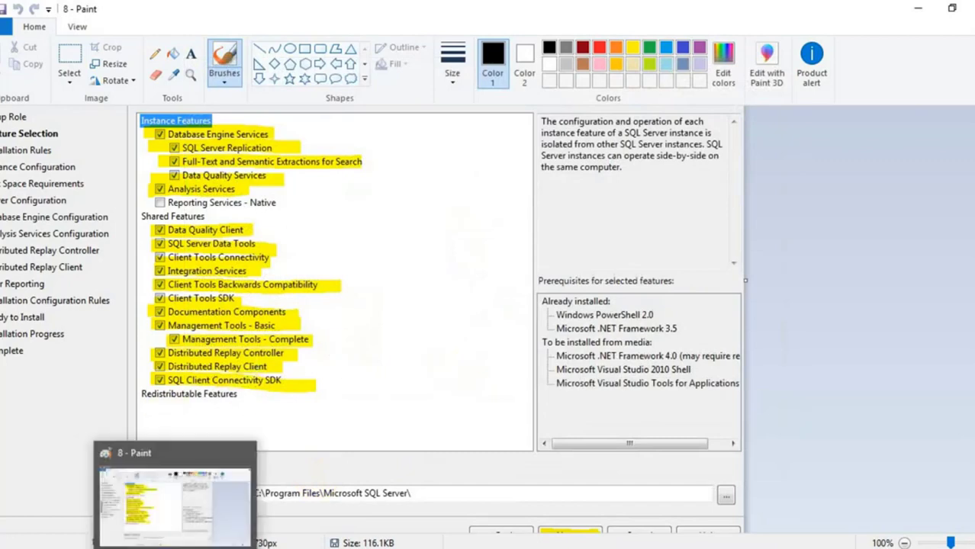
mouse_move(138, 544)
click(137, 496)
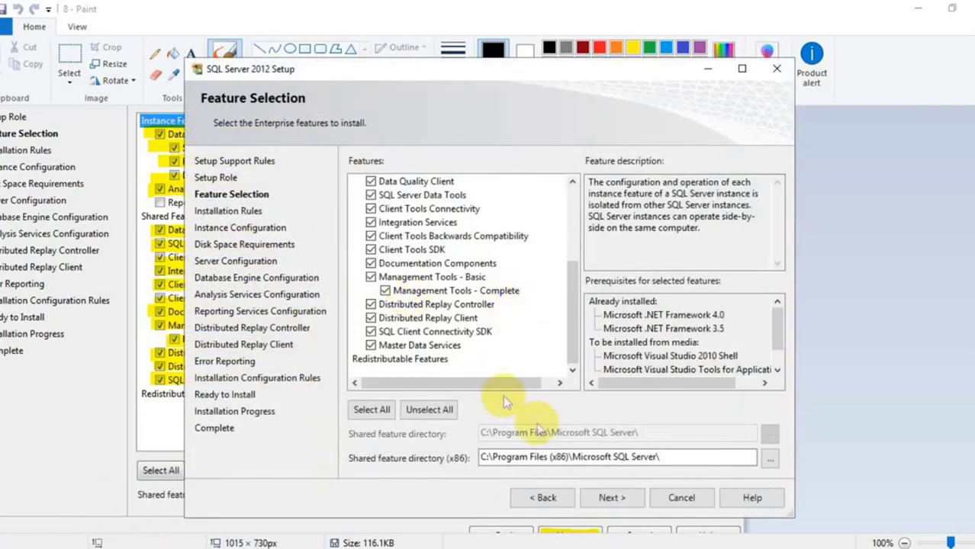
click(613, 498)
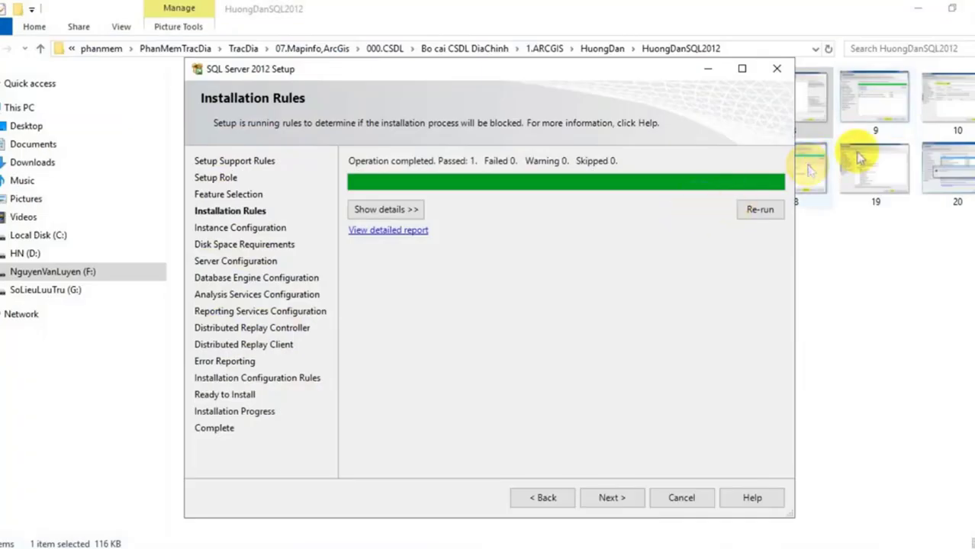
click(878, 103)
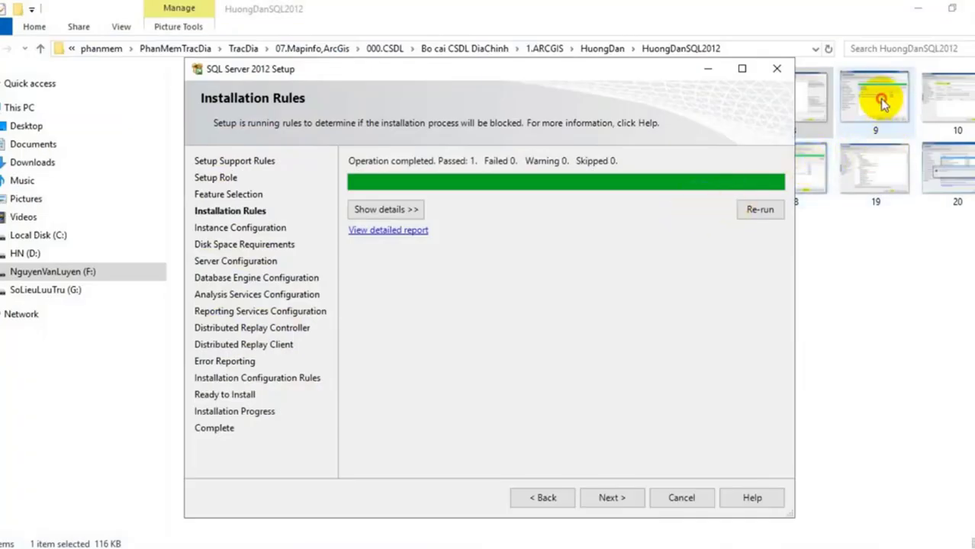
Open guide screenshot 9 and continue past the passed Installation Rules
double_click(878, 103)
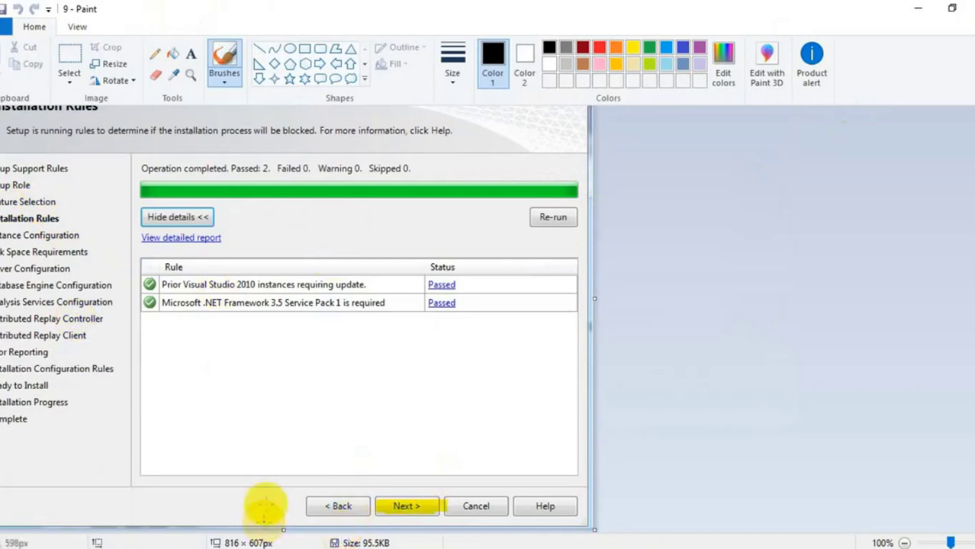
mouse_move(101, 548)
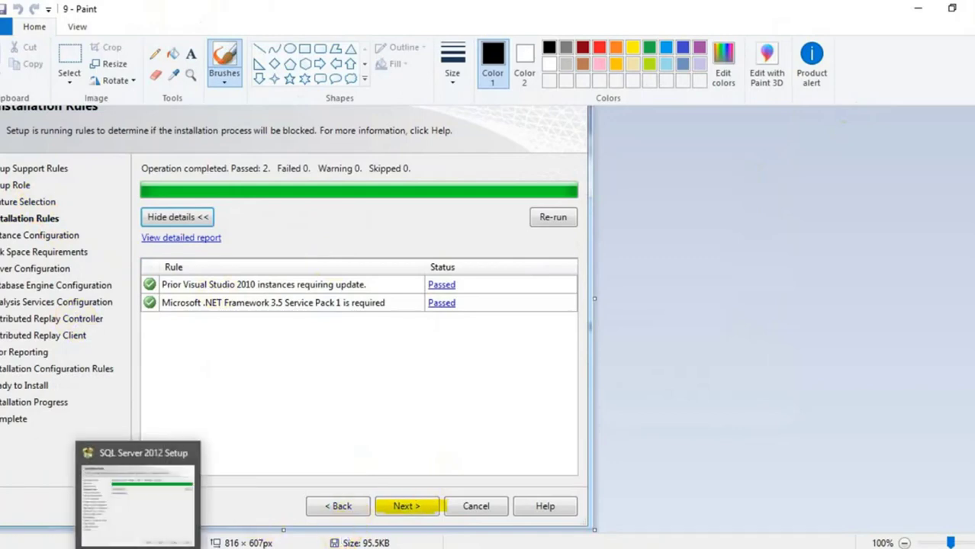
click(138, 542)
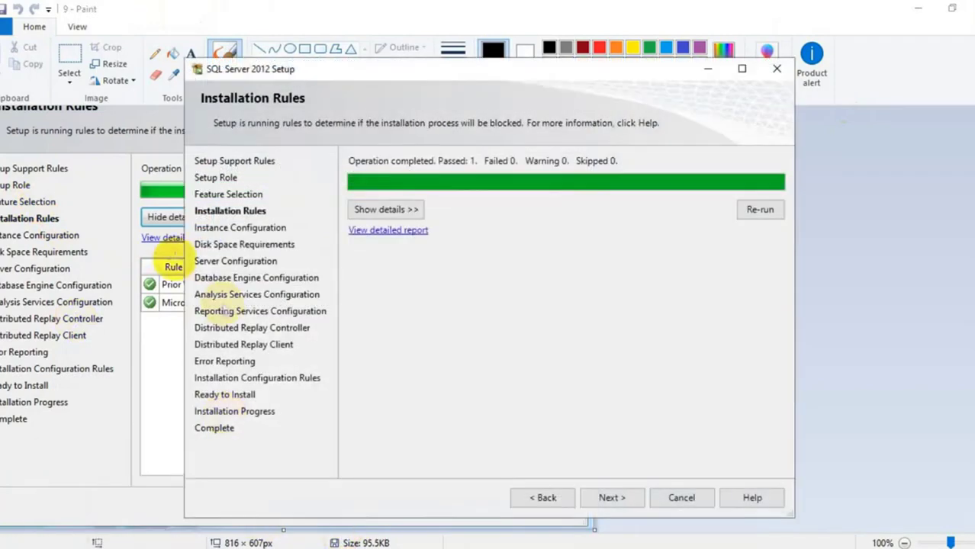
click(617, 496)
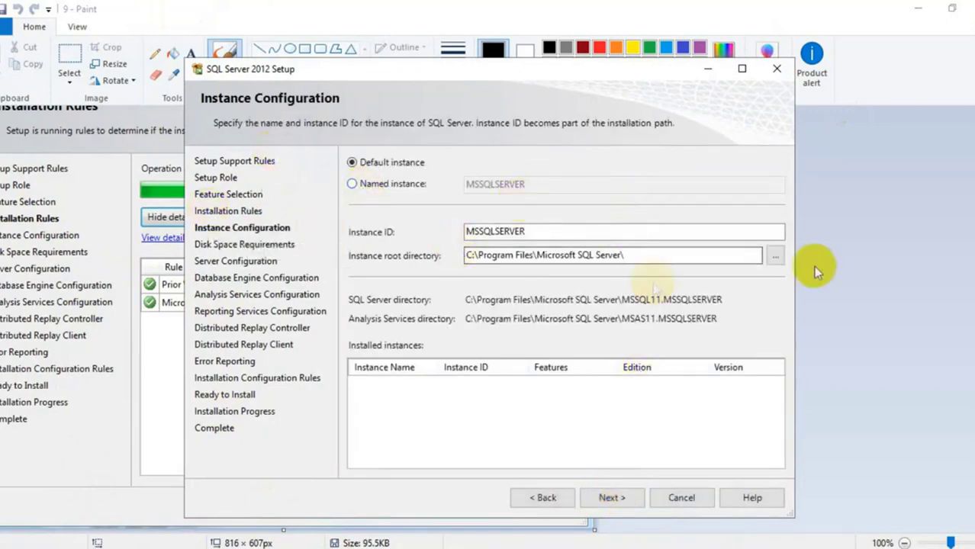
Replace guide screenshot 9 with guide screenshot 10 in Paint
click(966, 11)
click(954, 111)
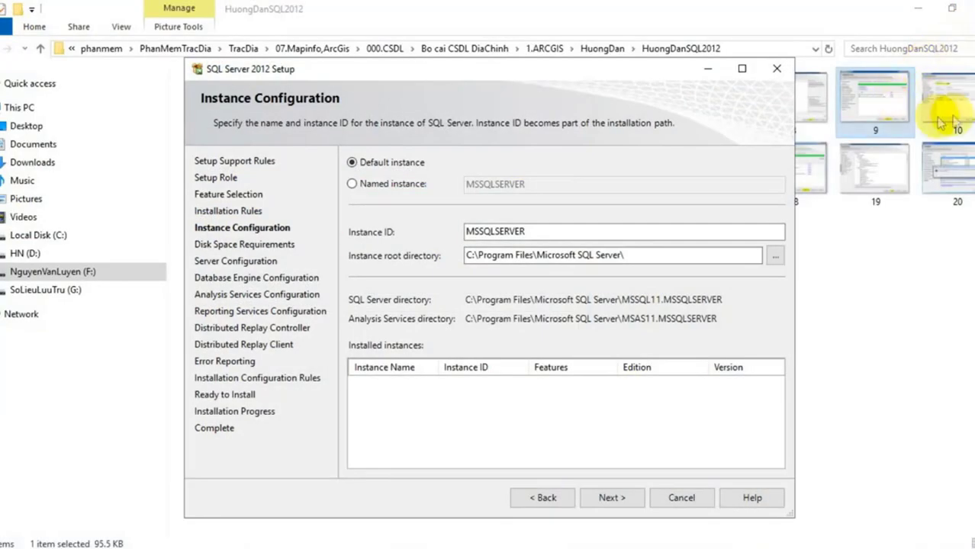
double_click(958, 114)
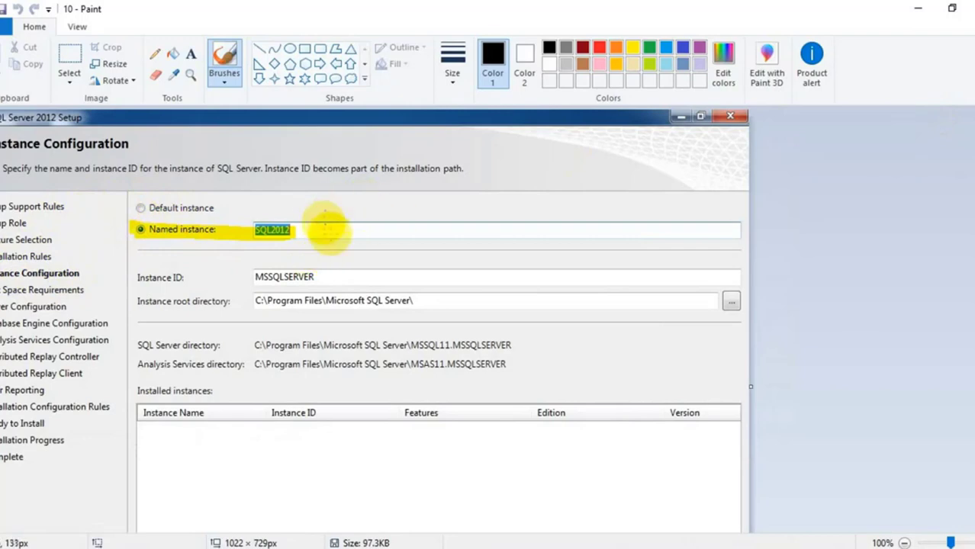
scroll(327, 240, down, 2)
scroll(315, 227, up, 2)
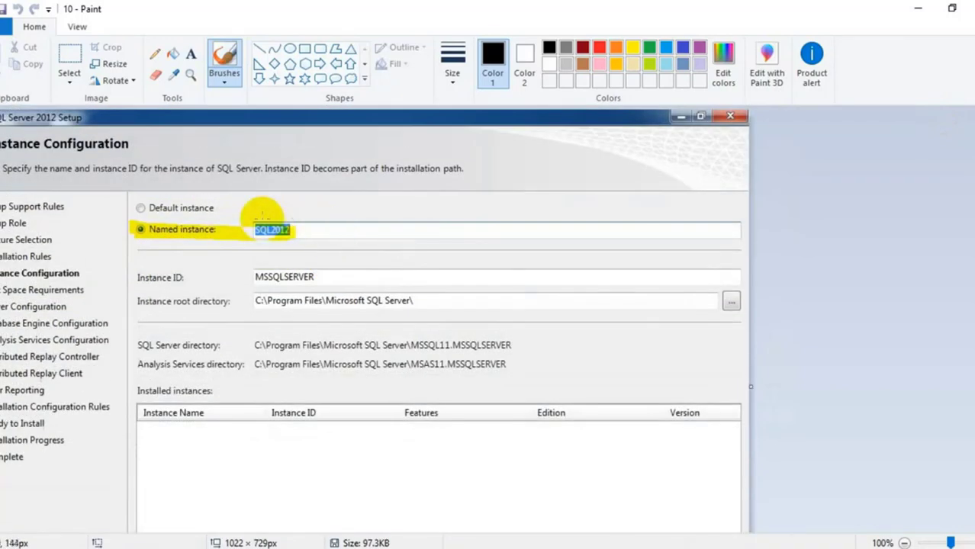
scroll(262, 216, down, 2)
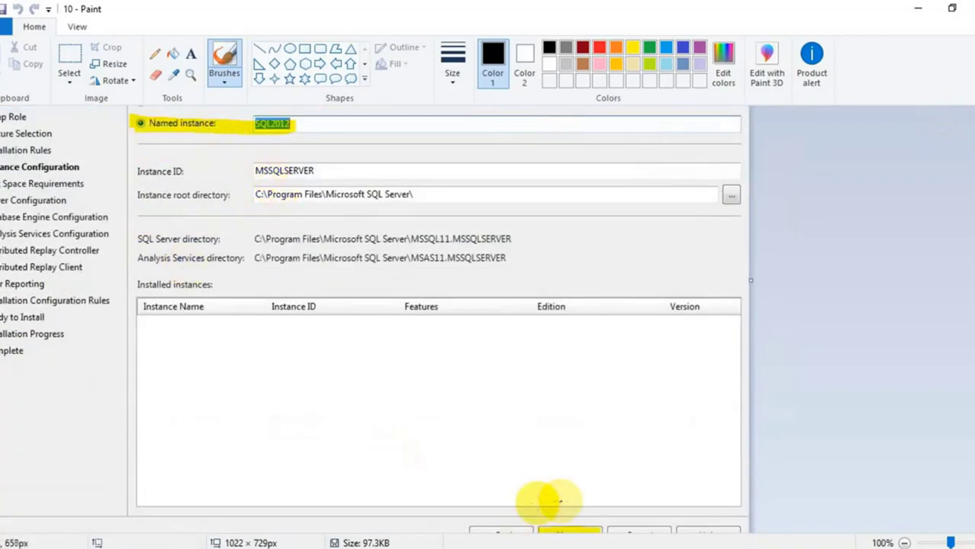
scroll(550, 502, down, 1)
Choose a named instance SQL2012, continue to Disk Space Requirements, and close guide screenshot 10
click(157, 527)
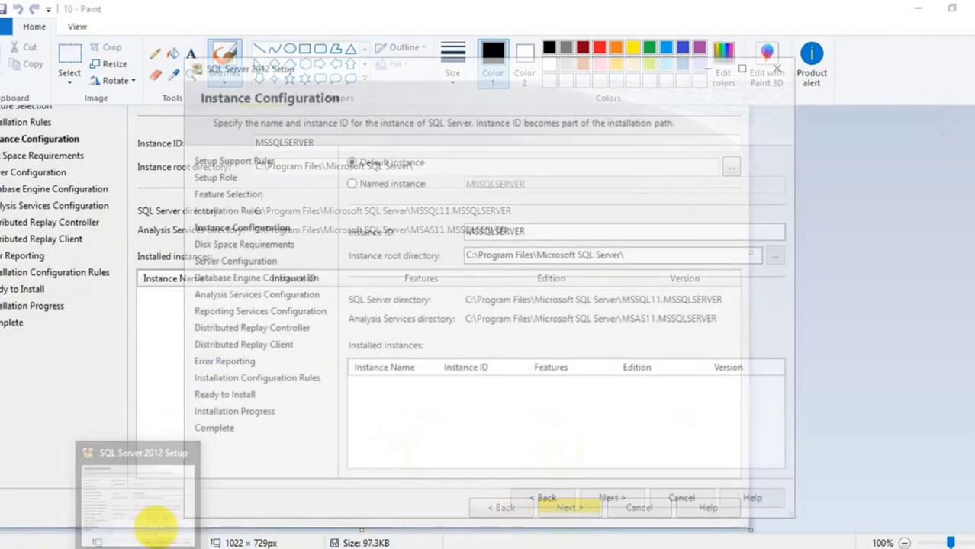
click(355, 185)
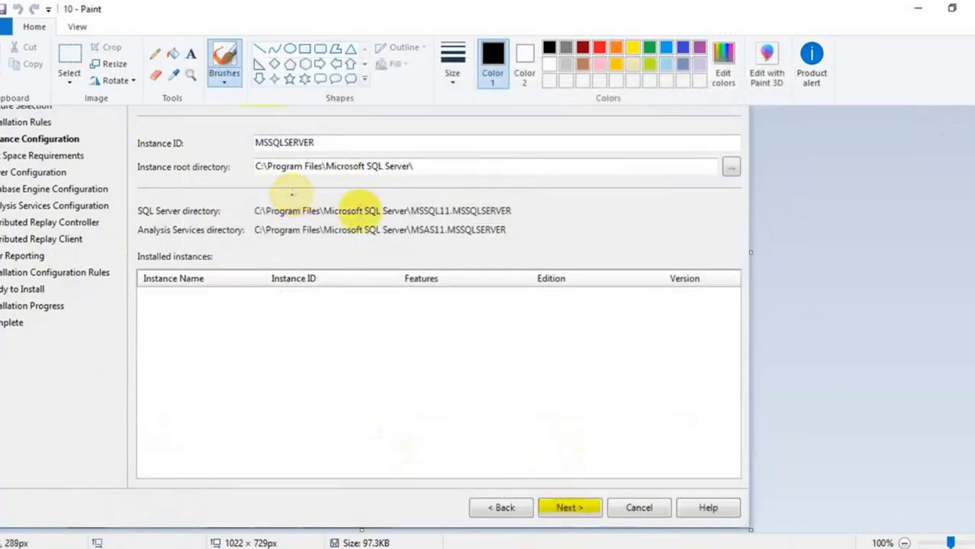
scroll(322, 201, up, 3)
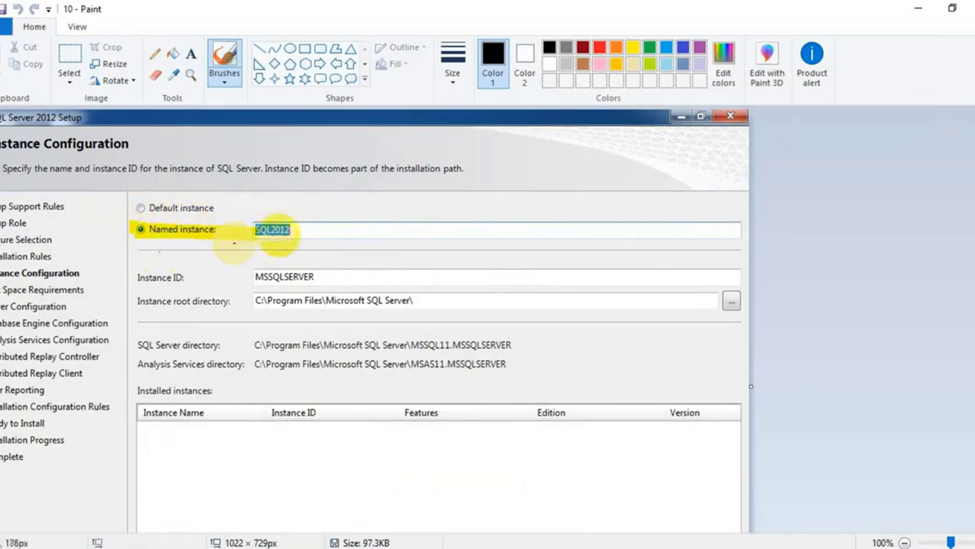
scroll(316, 227, down, 2)
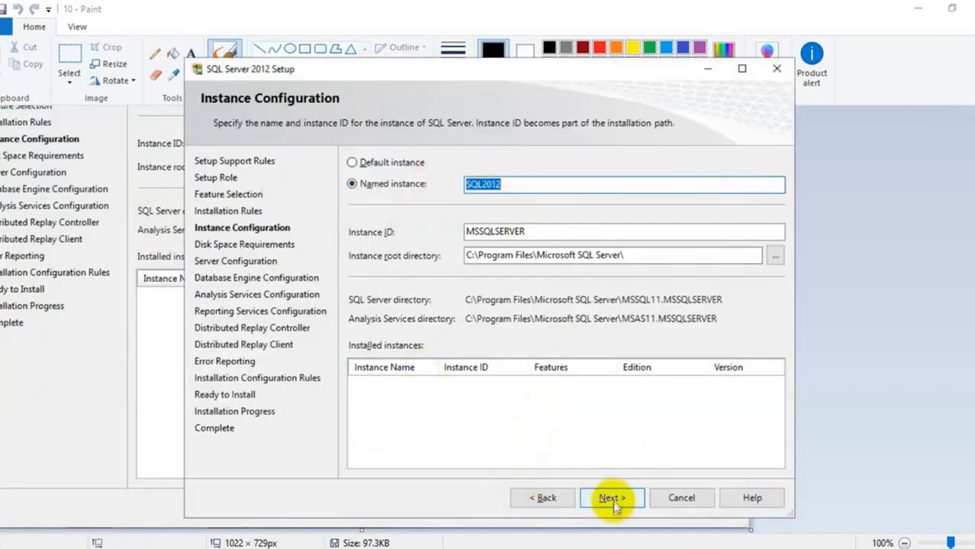
click(611, 498)
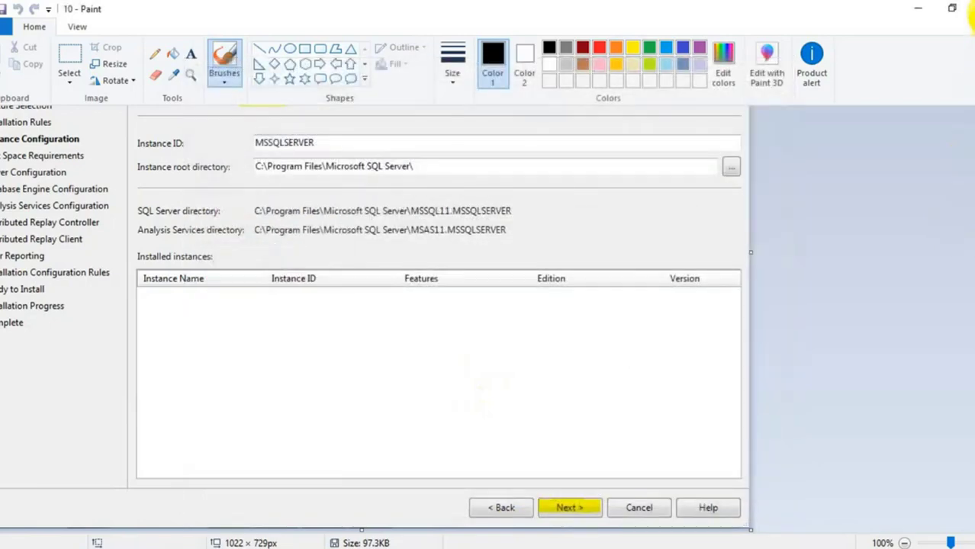
click(970, 6)
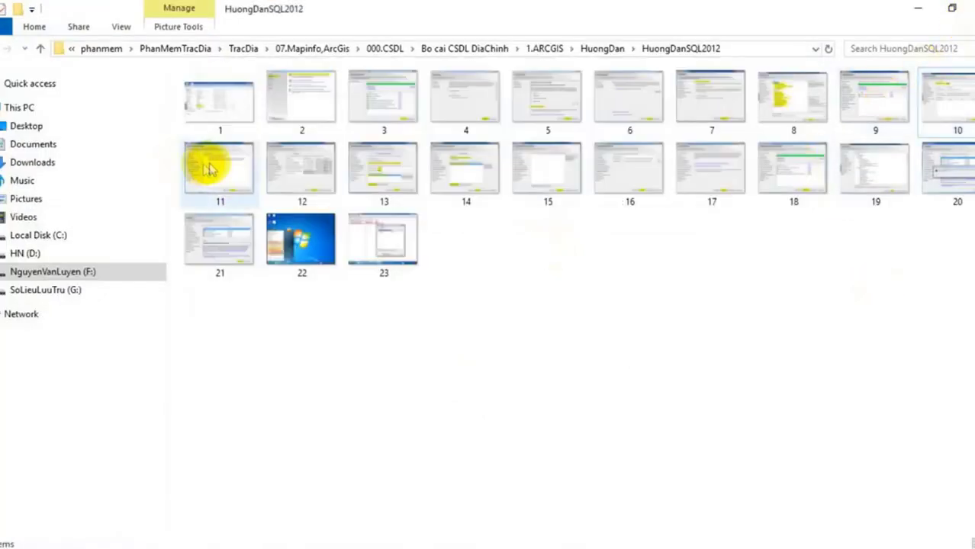
Compare with guide screenshot 11 and accept the Disk Space Requirements summary
click(212, 170)
double_click(212, 170)
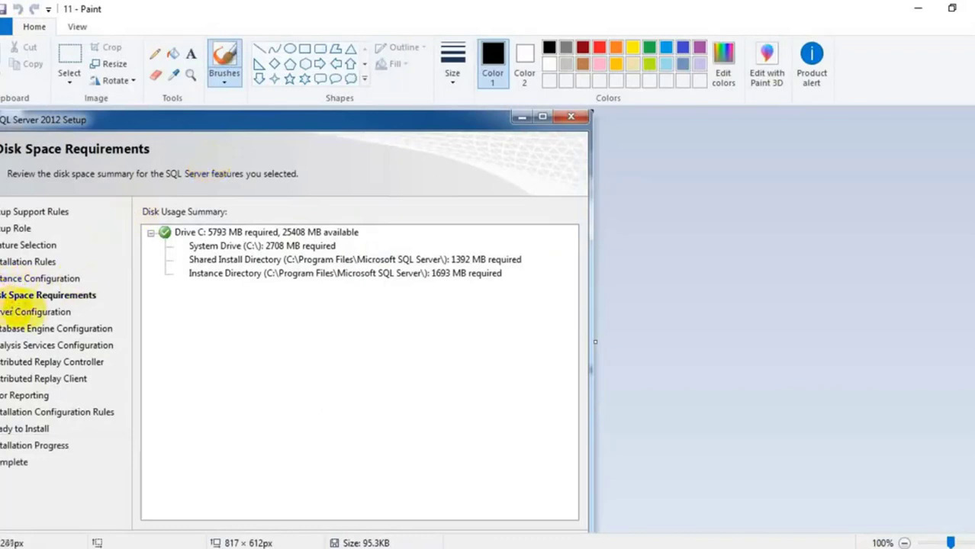
scroll(229, 229, down, 1)
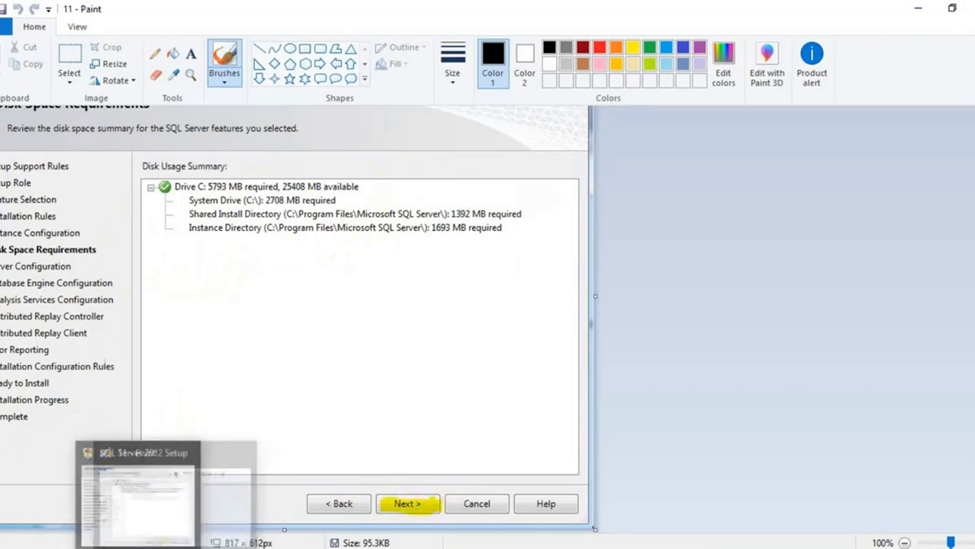
click(164, 496)
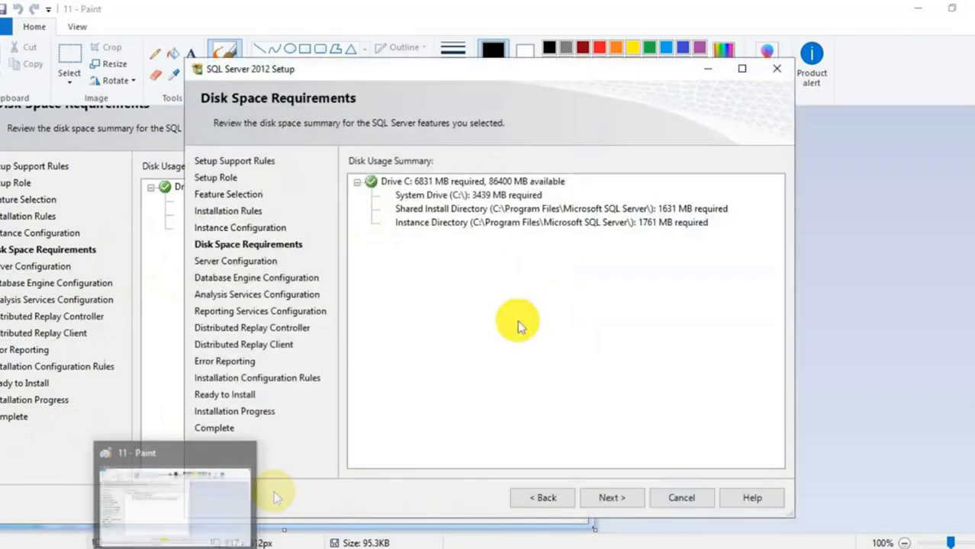
click(611, 497)
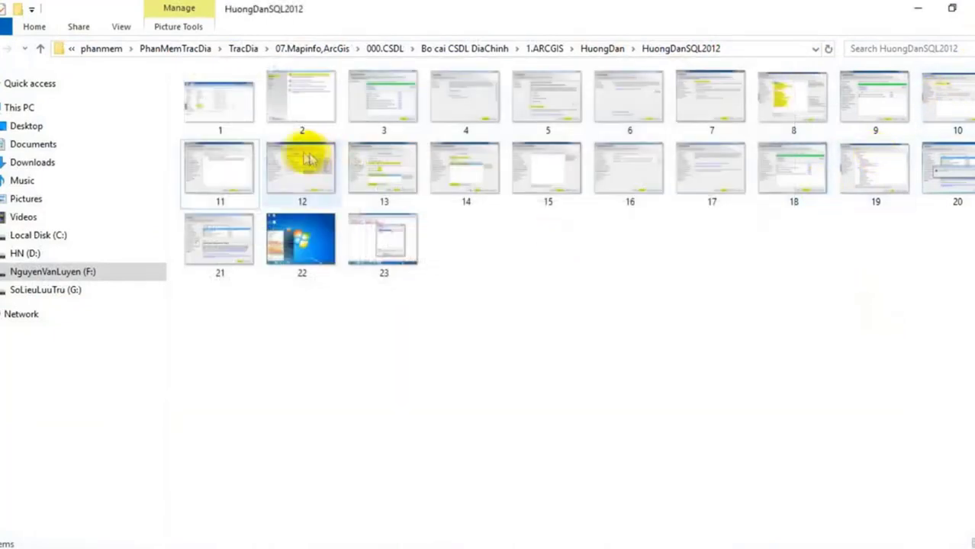
Compare with guide screenshot 12 and keep the default Server Configuration service accounts
double_click(309, 159)
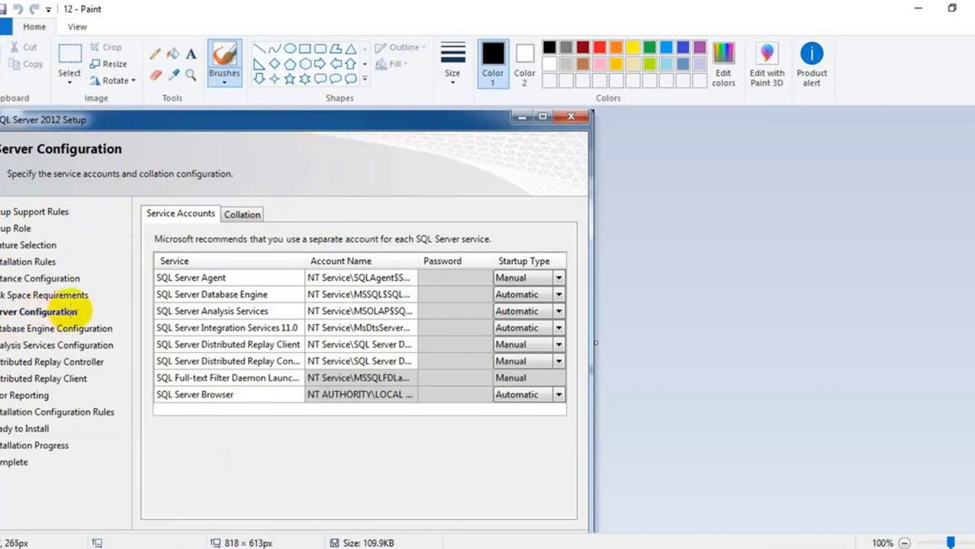
scroll(268, 324, down, 1)
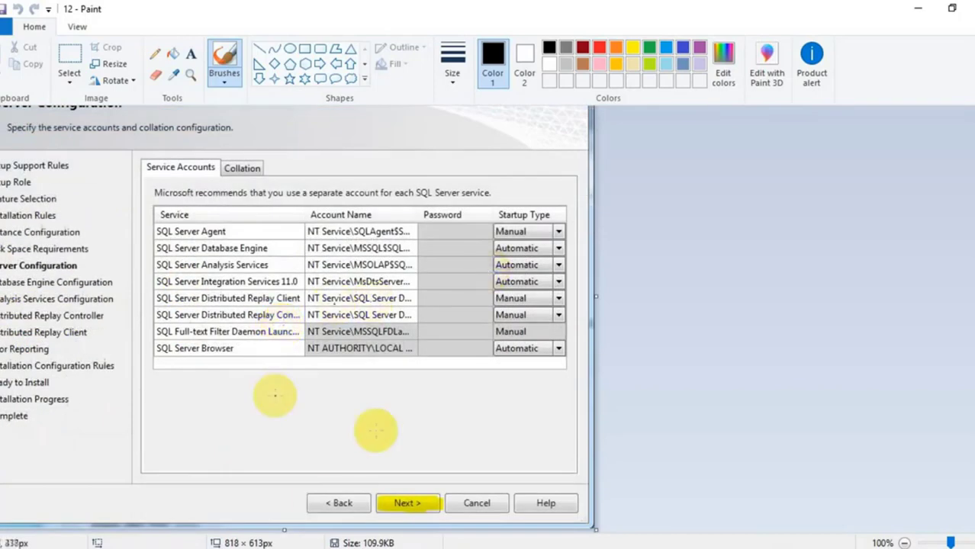
click(294, 534)
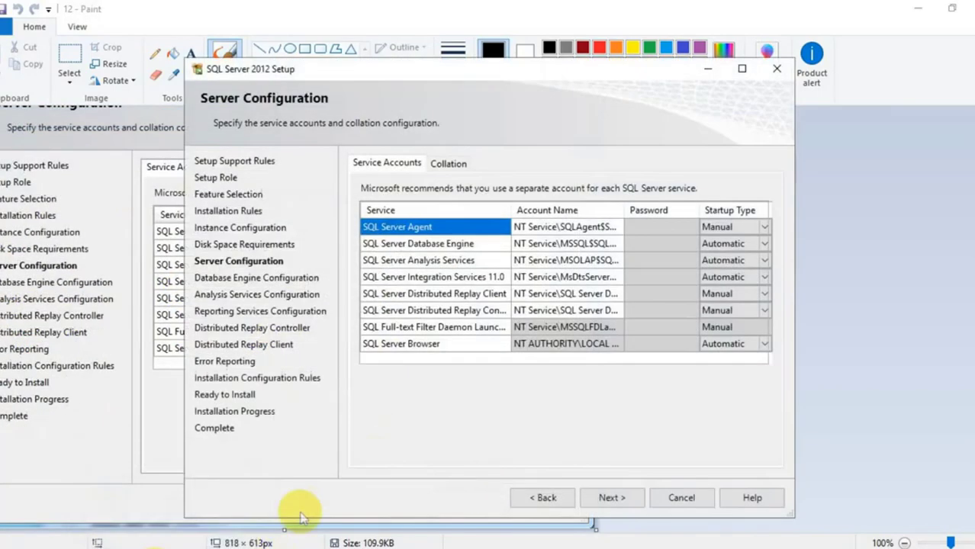
click(621, 499)
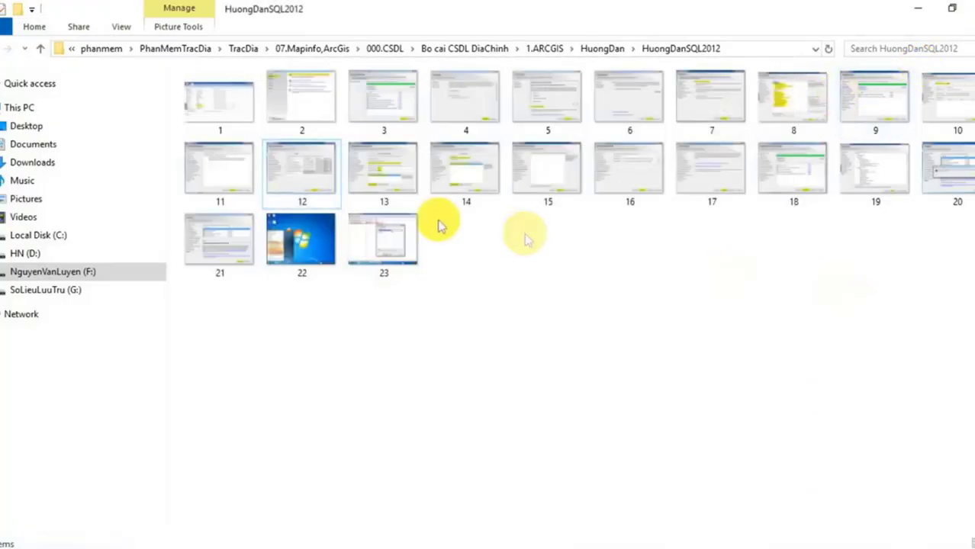
Open guide screenshot 13 and switch authentication to Mixed Mode
click(388, 178)
double_click(387, 178)
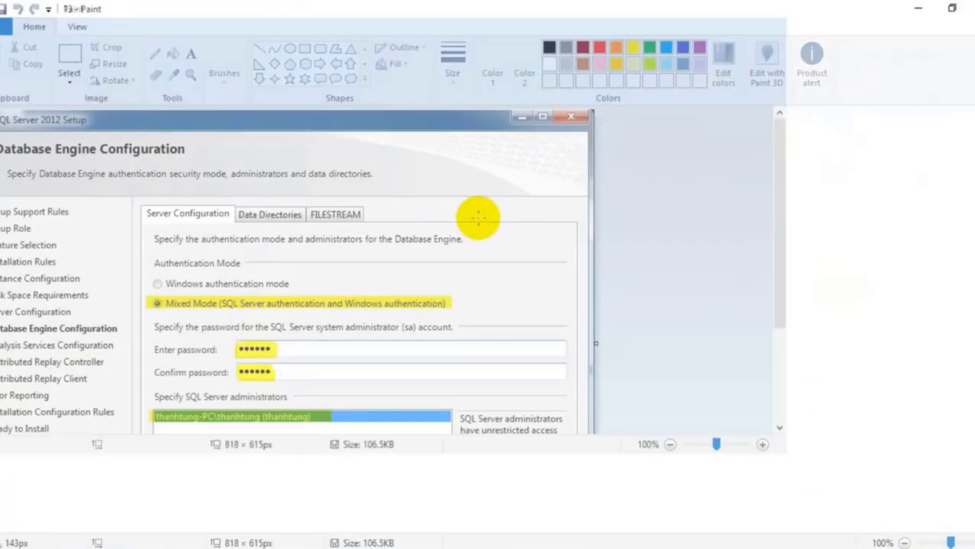
scroll(462, 221, down, 1)
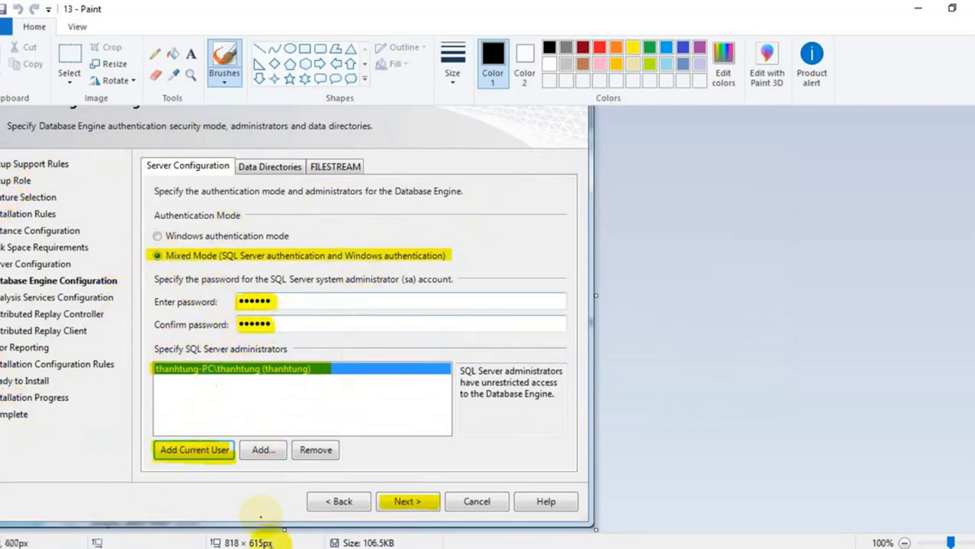
click(131, 540)
click(364, 255)
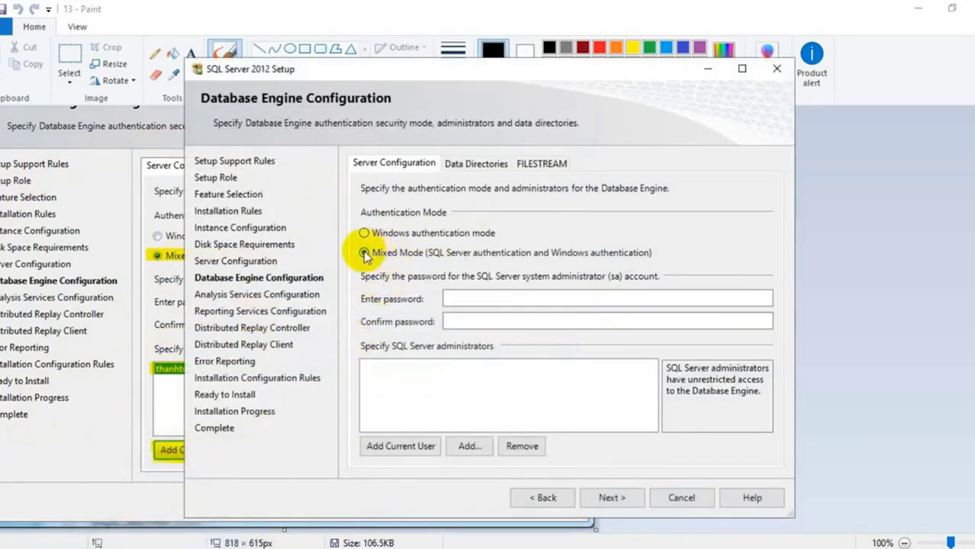
Enter the sa password and its confirmation
click(470, 296)
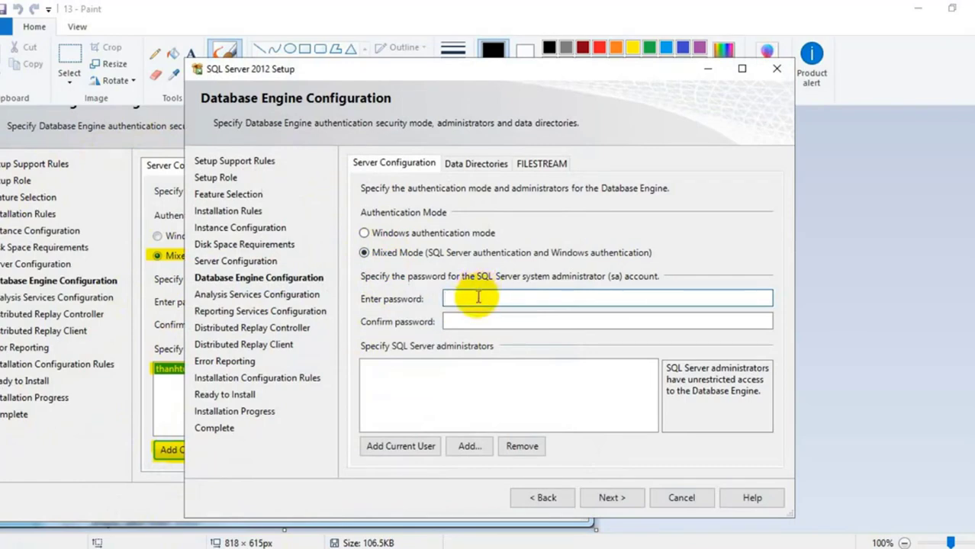
text(123456)
click(468, 322)
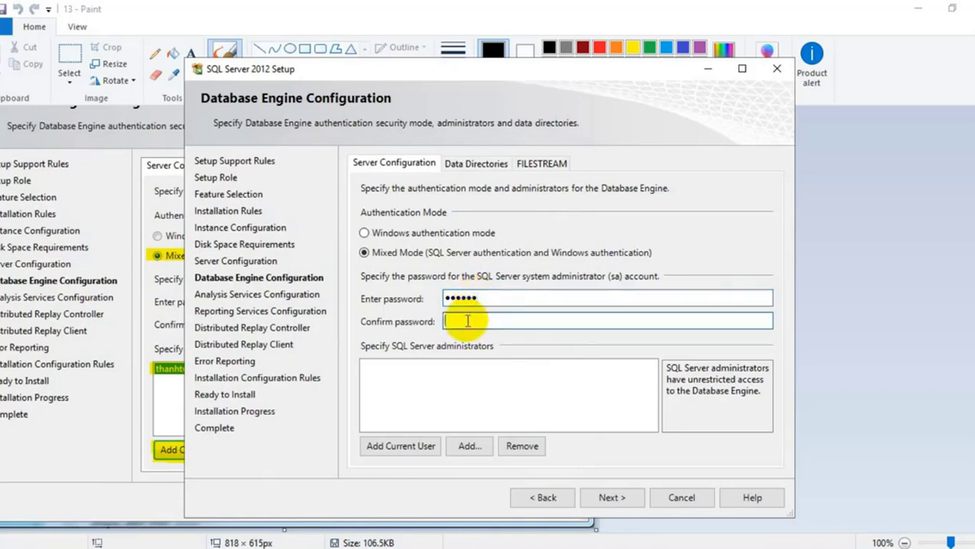
text(1234)
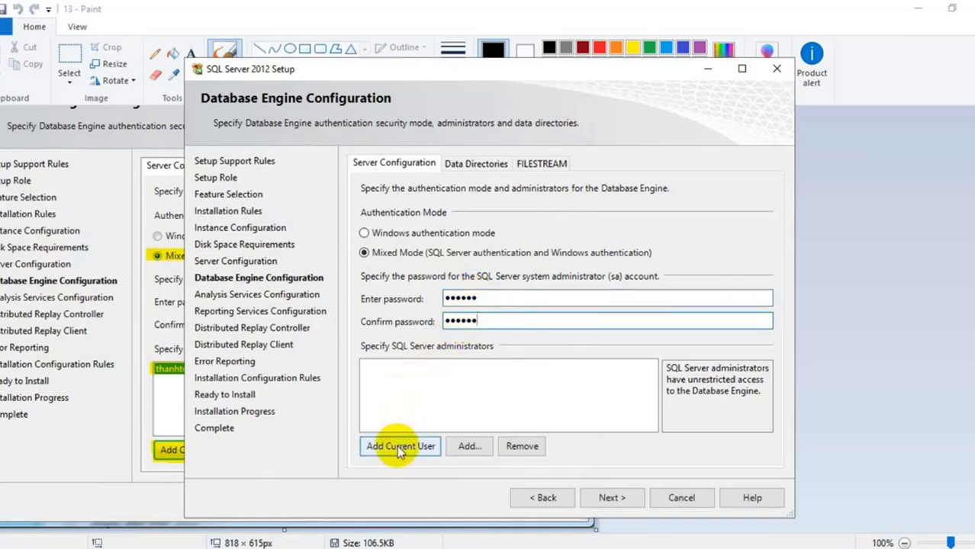
click(925, 338)
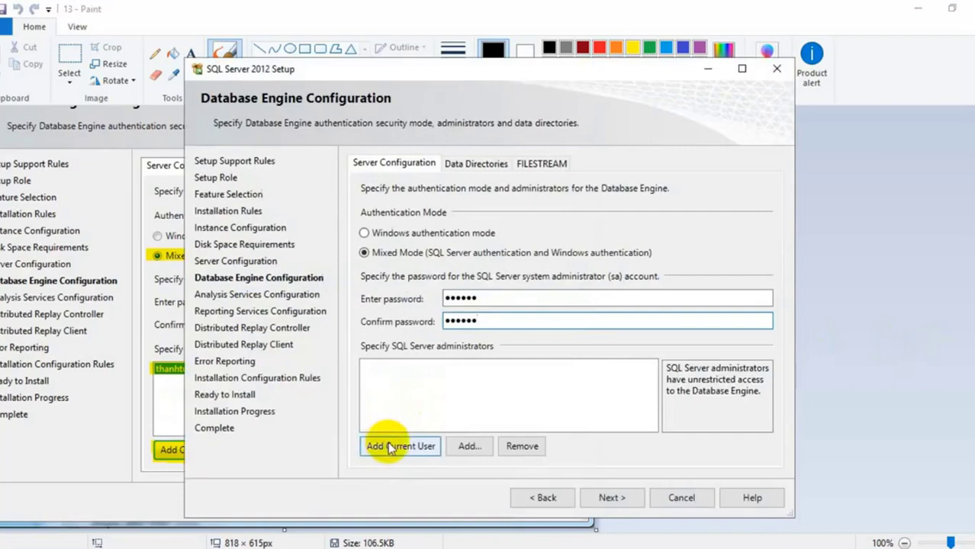
Add the current user as SQL Server administrator and continue to Analysis Services Configuration
click(391, 448)
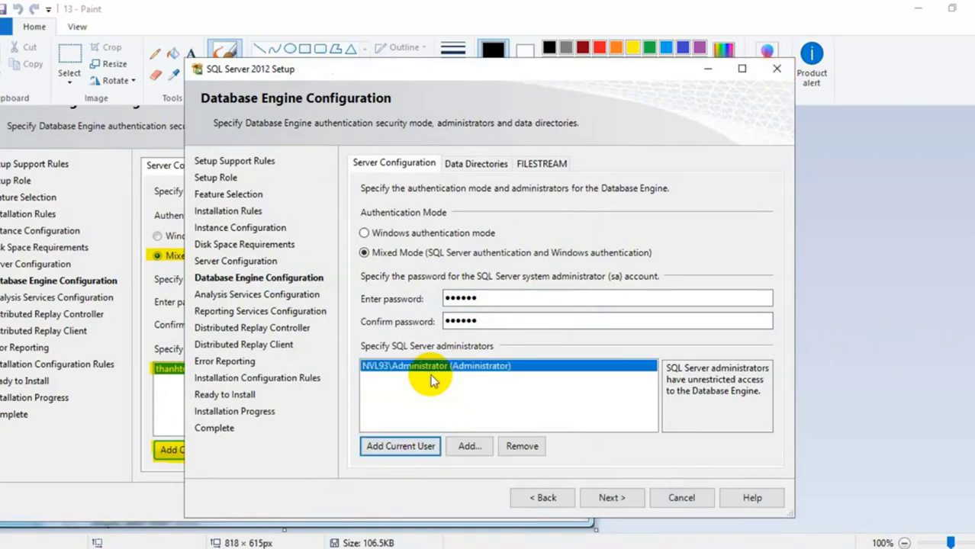
click(928, 176)
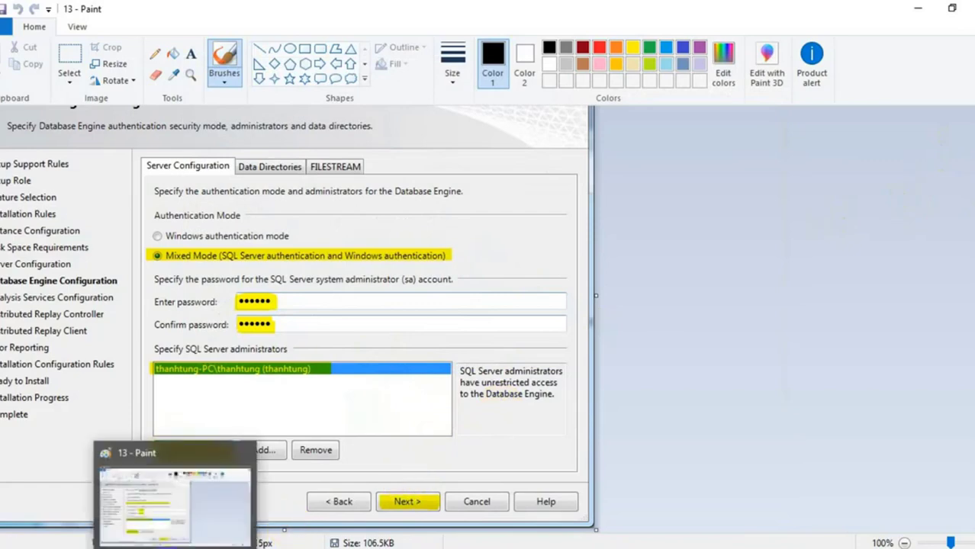
click(141, 488)
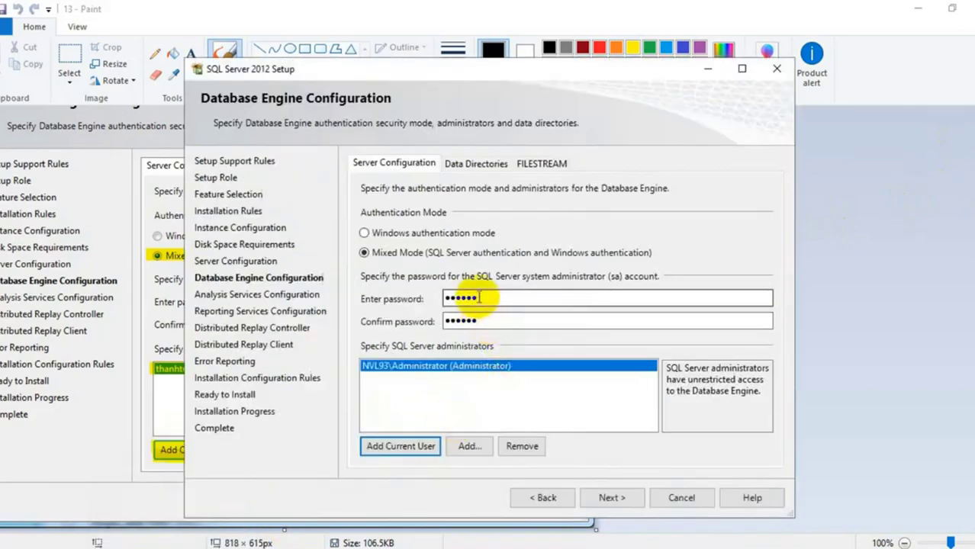
click(620, 500)
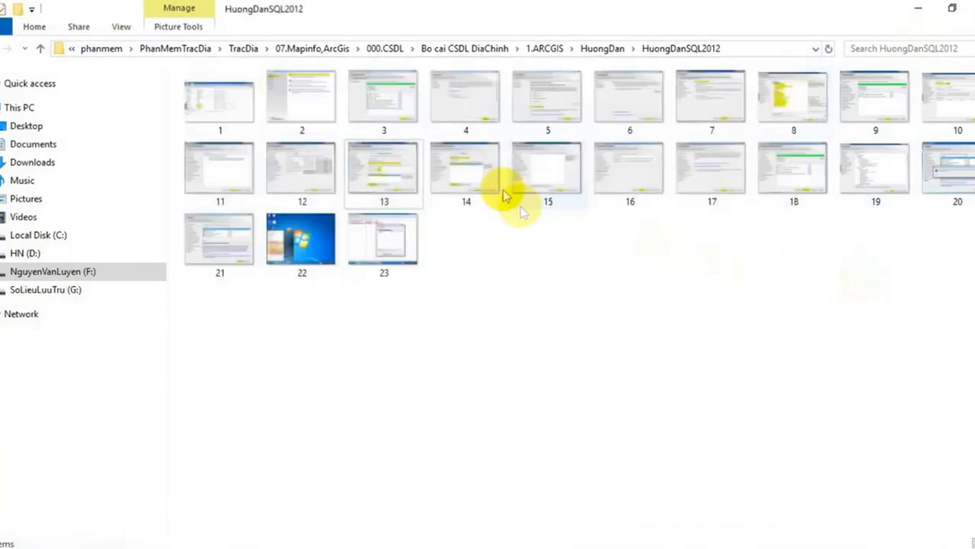
Using guide screenshot 14, add the current user as Analysis Services administrator and continue
click(481, 174)
double_click(481, 174)
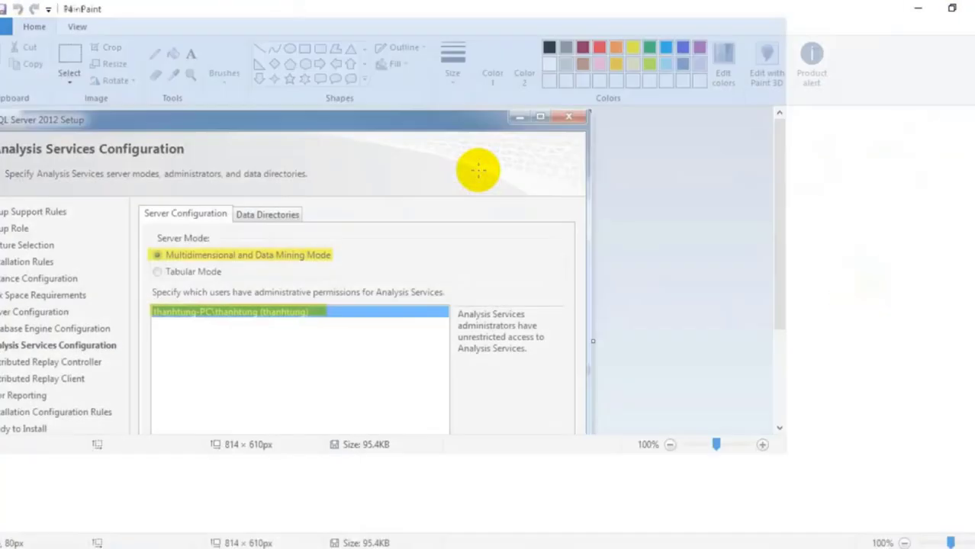
scroll(432, 254, down, 2)
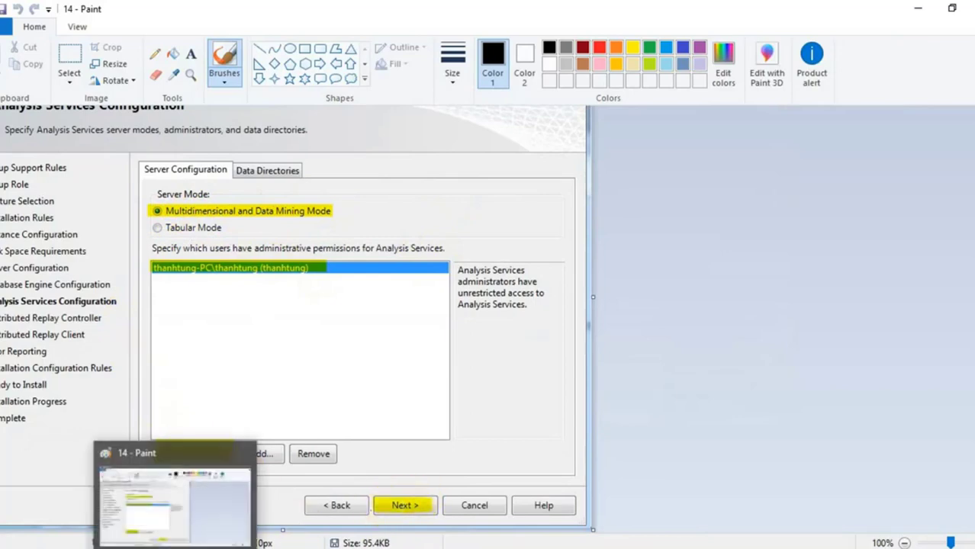
click(168, 474)
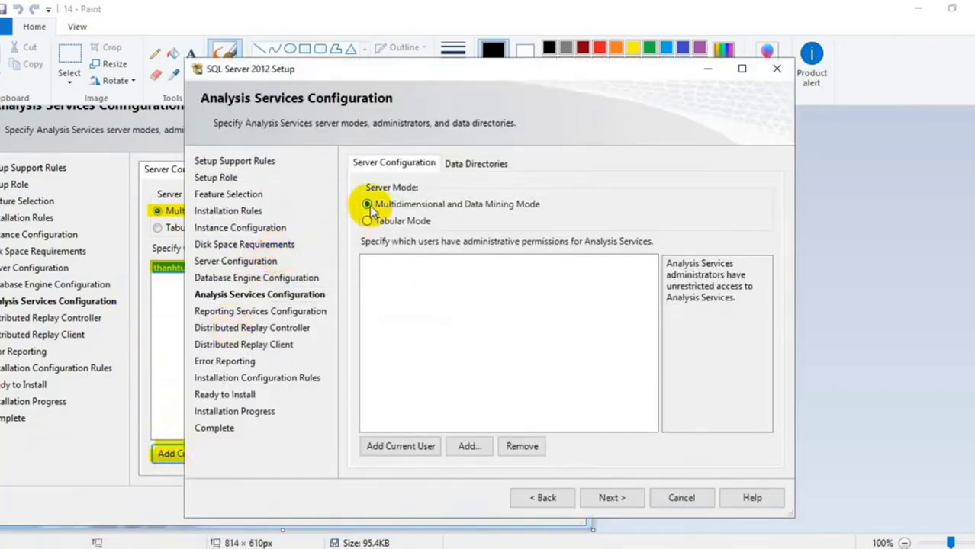
click(403, 444)
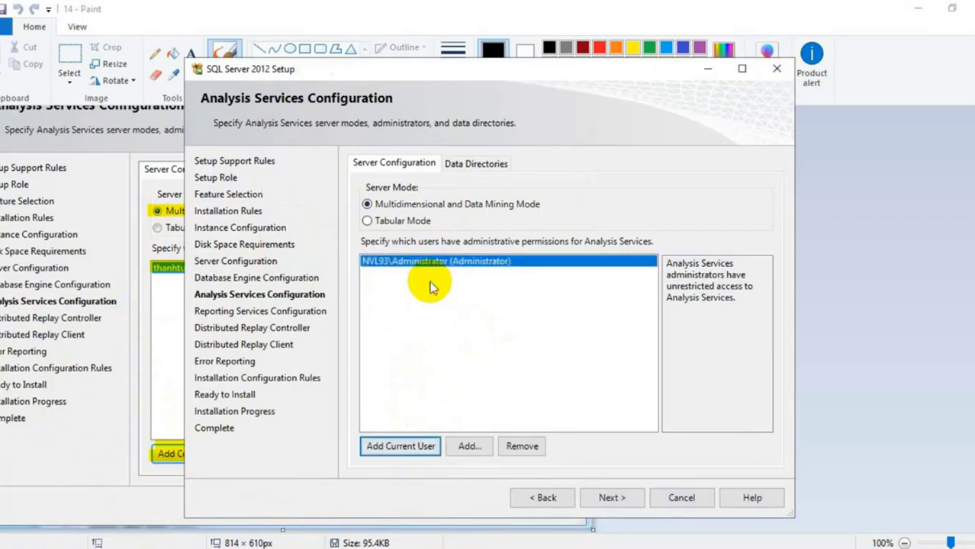
click(615, 497)
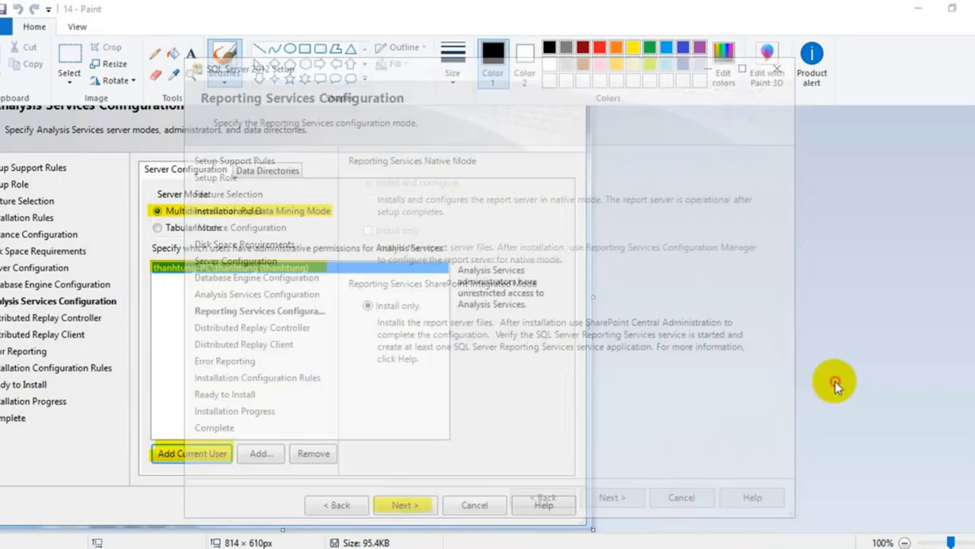
click(968, 8)
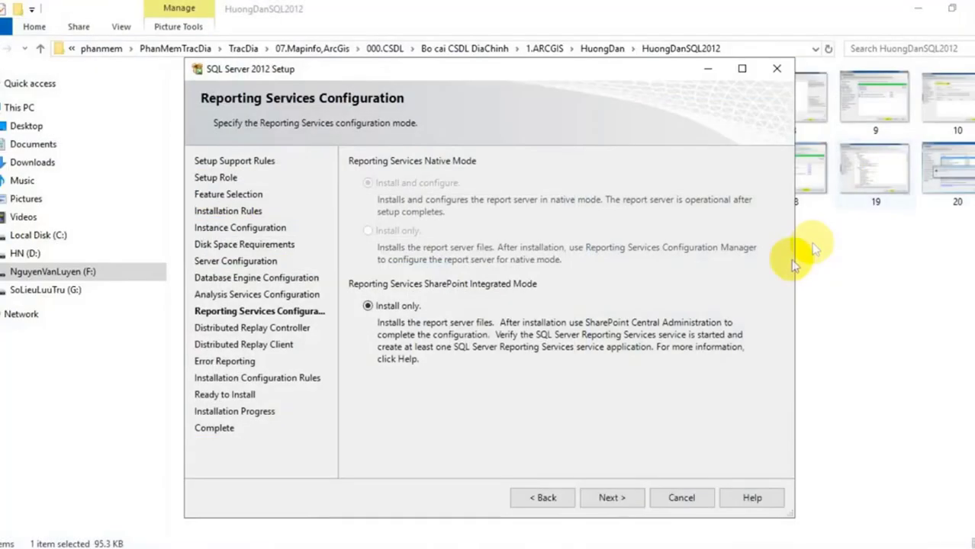
Open guide screenshot 15 in Paint, then return to the Reporting Services Configuration page
click(848, 271)
click(563, 185)
double_click(563, 185)
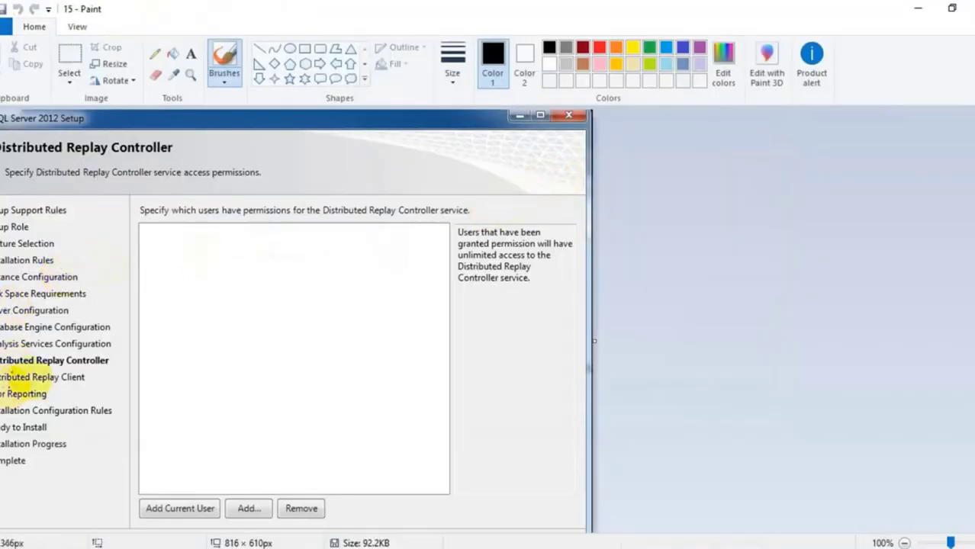
scroll(202, 308, down, 2)
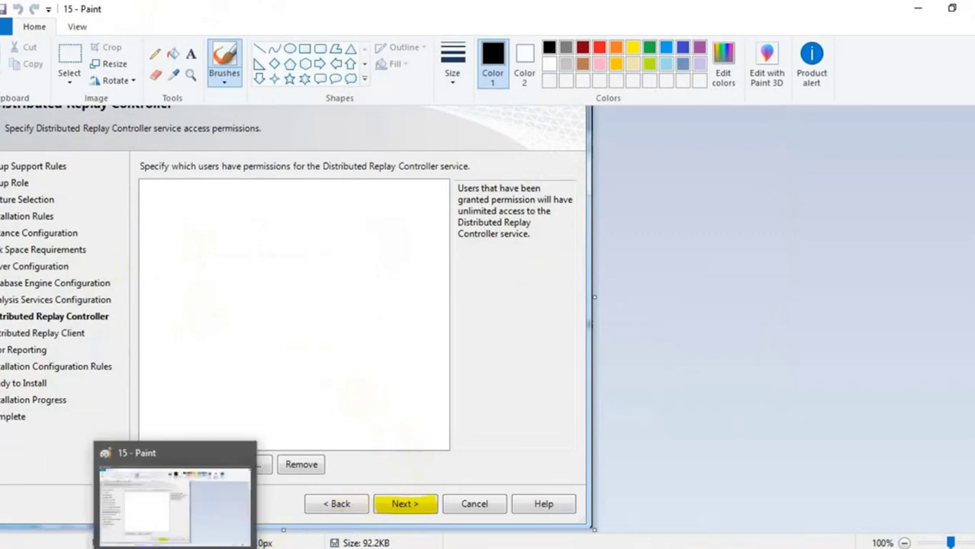
click(282, 546)
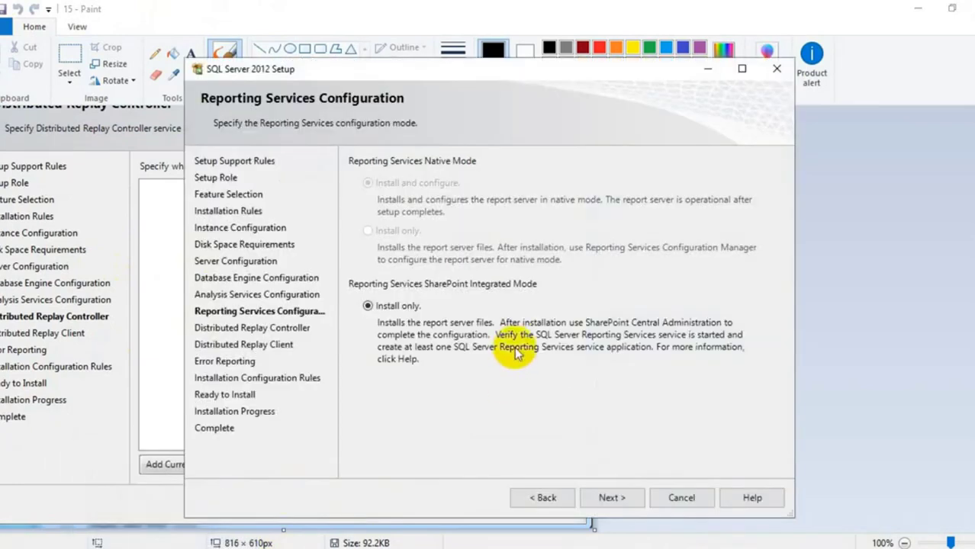